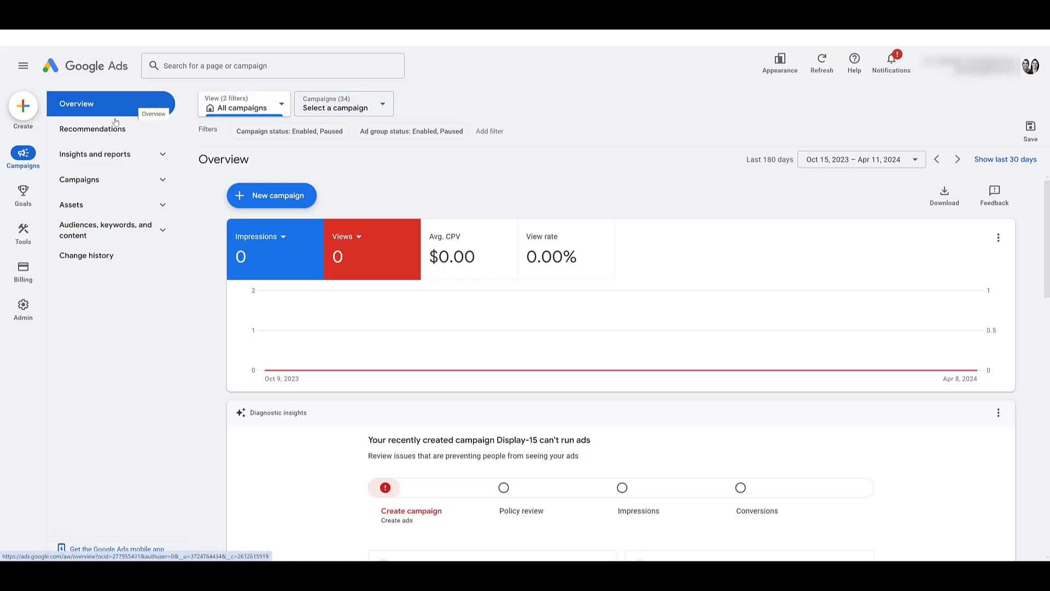
- Open Reach Planner from the Planning section of the Tools menu
{"action": "left_click", "coordinate": [28, 236]}
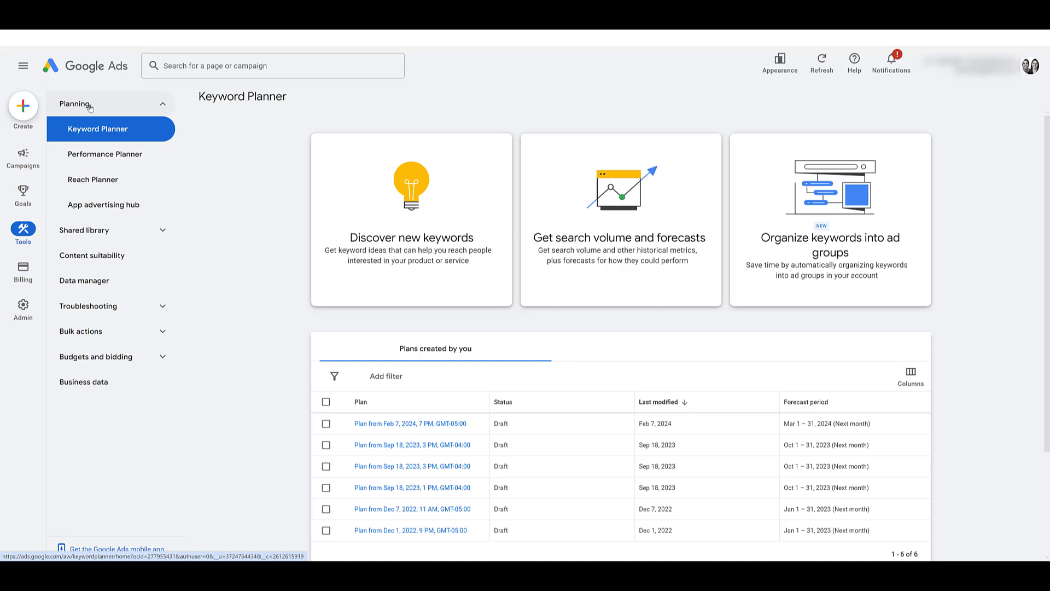
{"action": "left_click", "coordinate": [101, 184]}
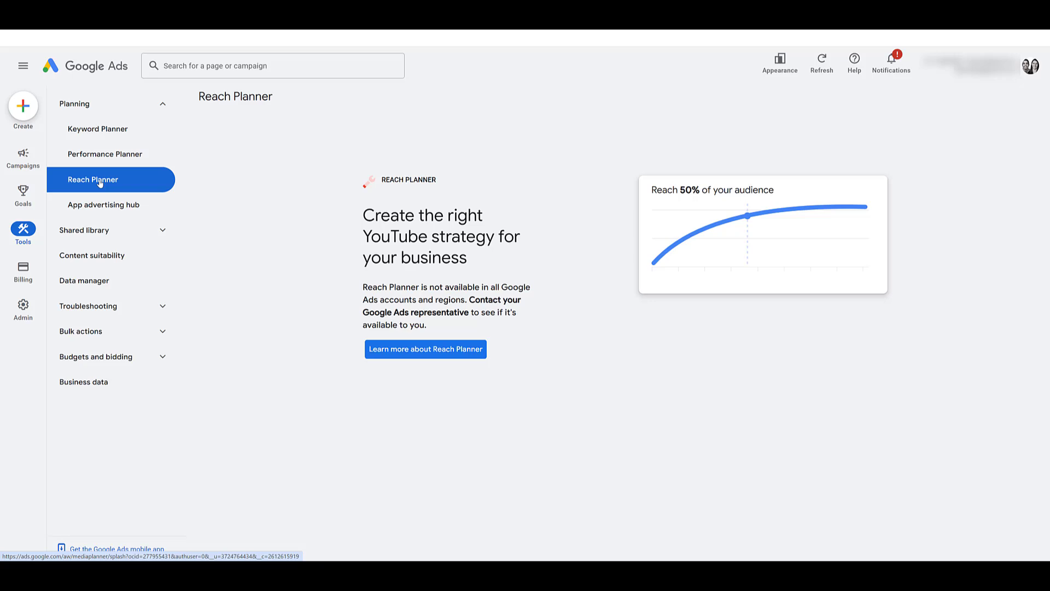
- Go to the Reach Planner welcome page, where the saved-plans list is empty
{"action": "left_click", "coordinate": [100, 183]}
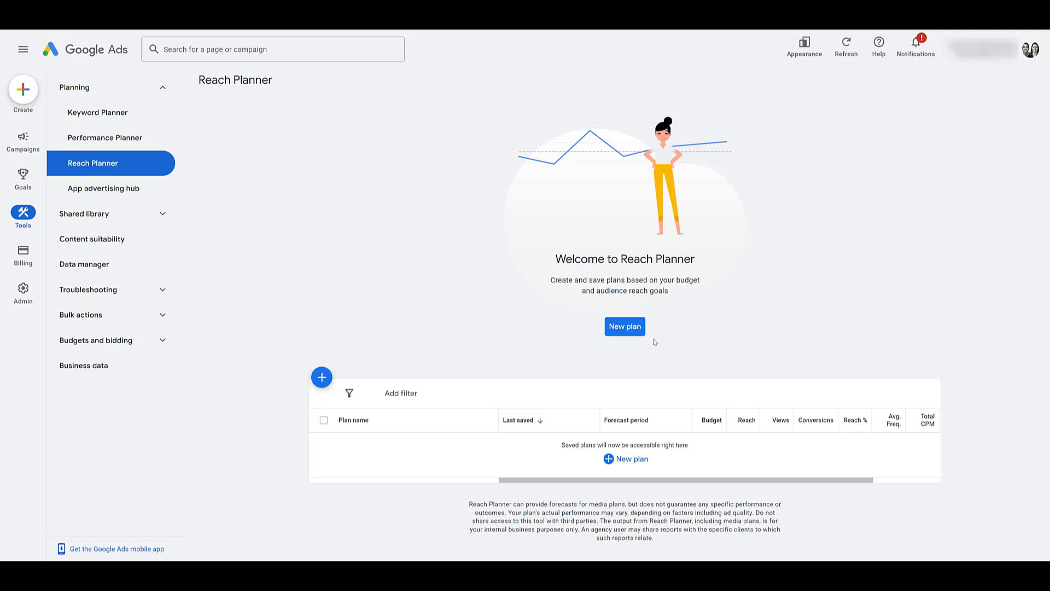
- Begin a new plan, keep United States as the location, and add Linear TV alongside YouTube
{"action": "left_click", "coordinate": [631, 332]}
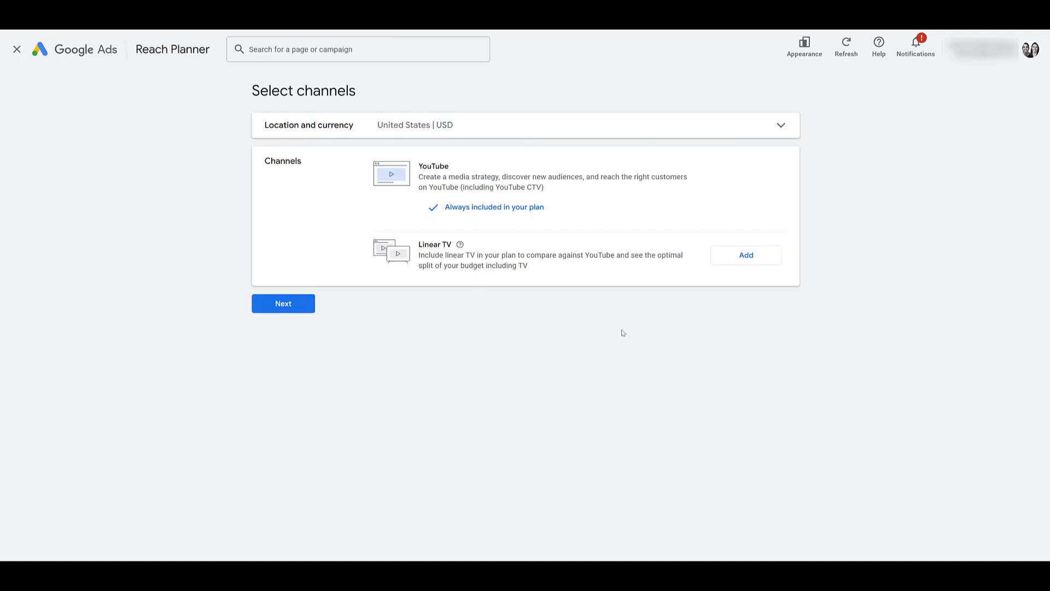
{"action": "left_click", "coordinate": [478, 131]}
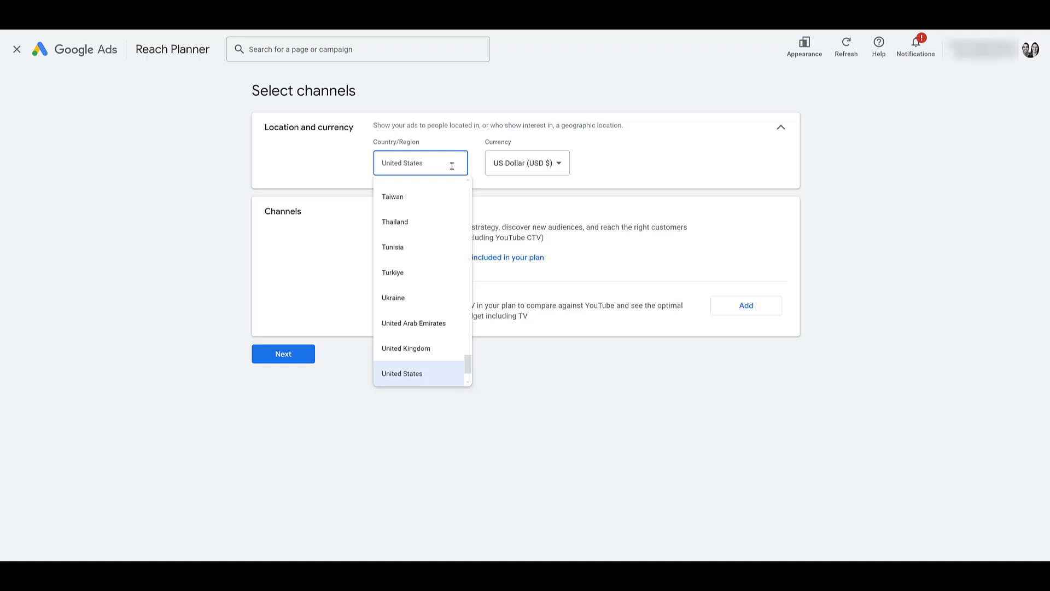
{"action": "left_click", "coordinate": [562, 379]}
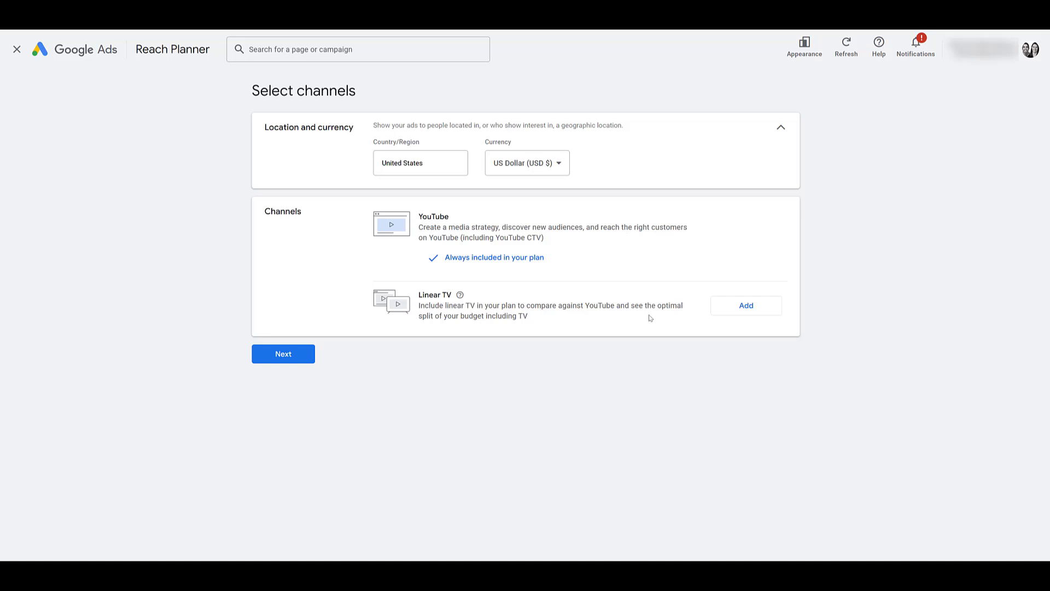
{"action": "left_click", "coordinate": [744, 310]}
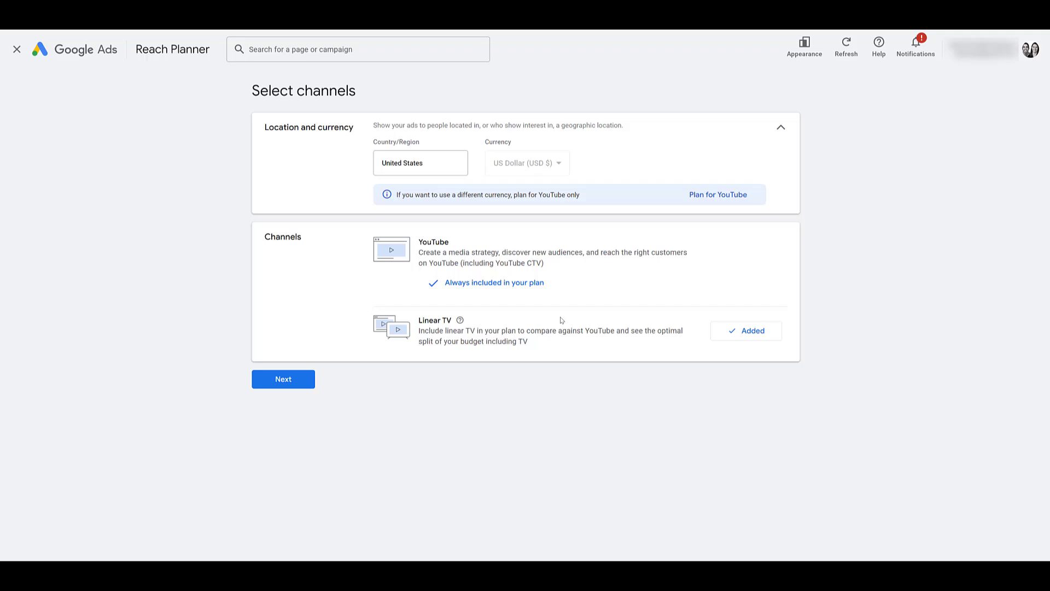
{"action": "left_click", "coordinate": [303, 380]}
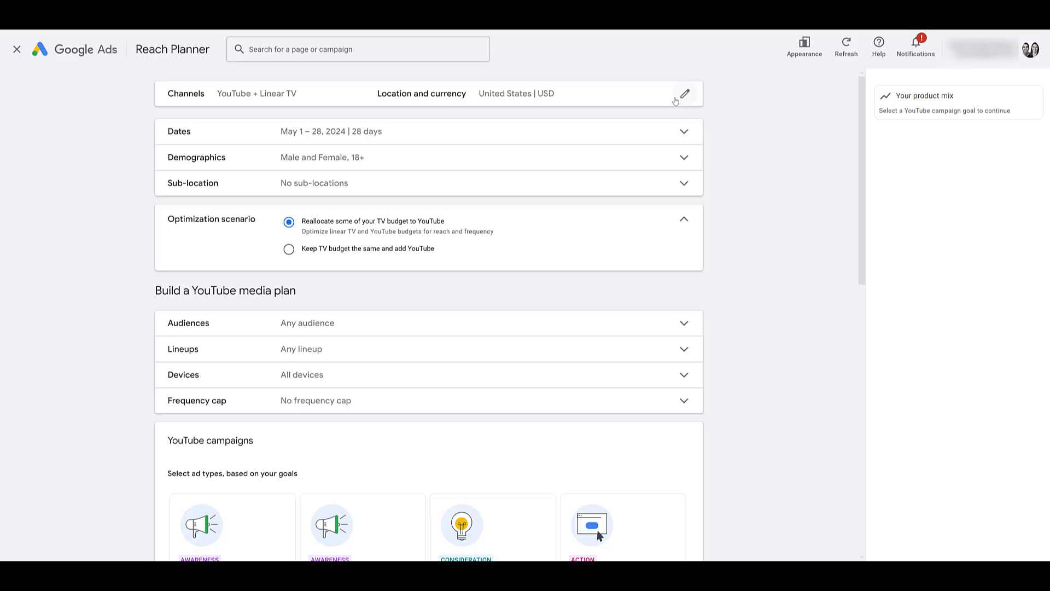
- Extend the plan's date range from May 1 – 28 to May 1 – 31, 2024
{"action": "left_click", "coordinate": [678, 134]}
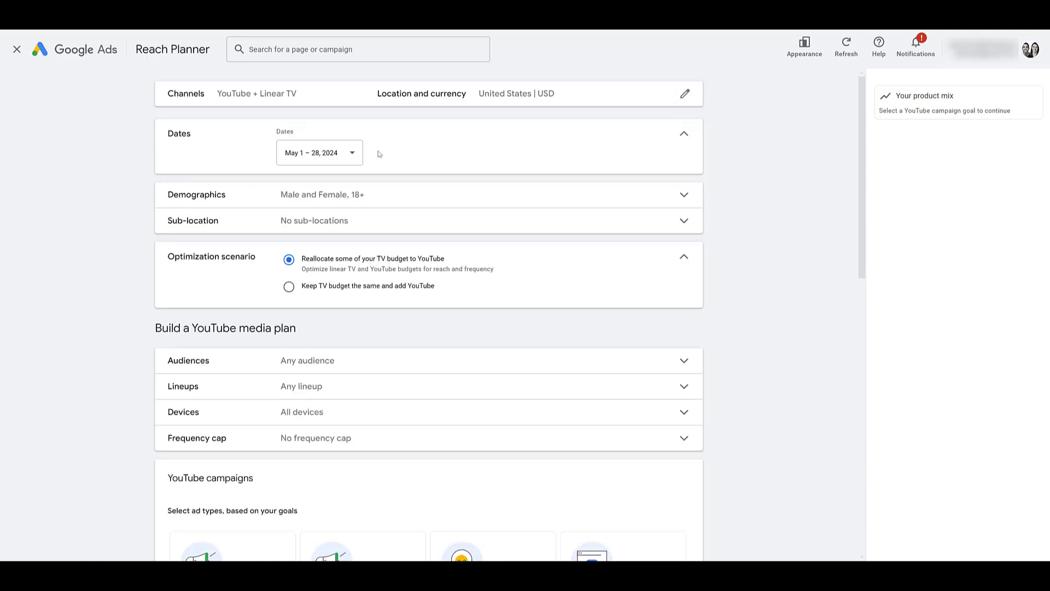
{"action": "left_click", "coordinate": [351, 157]}
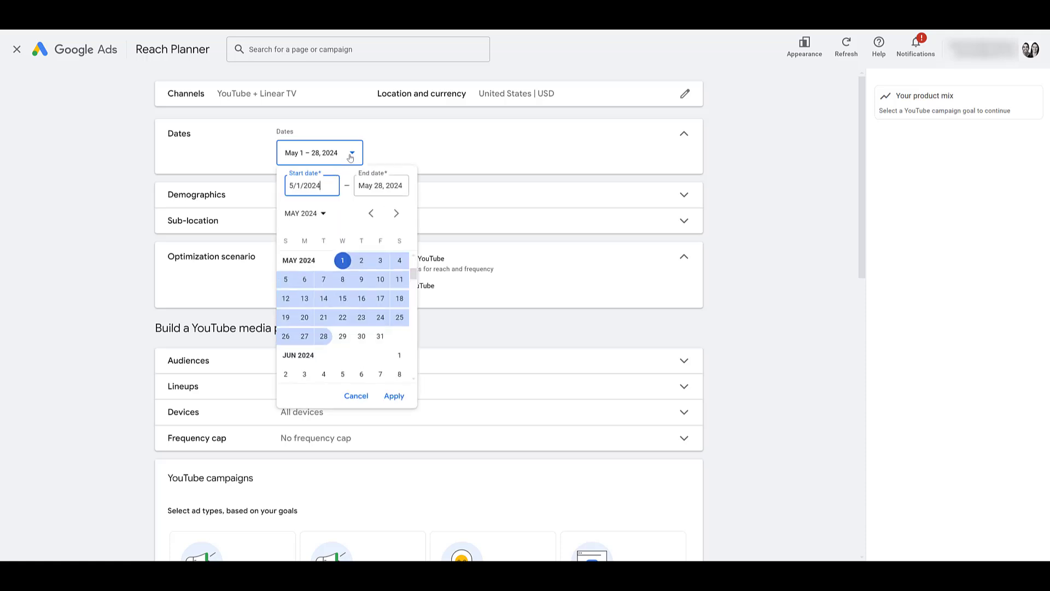
{"action": "left_click", "coordinate": [370, 214]}
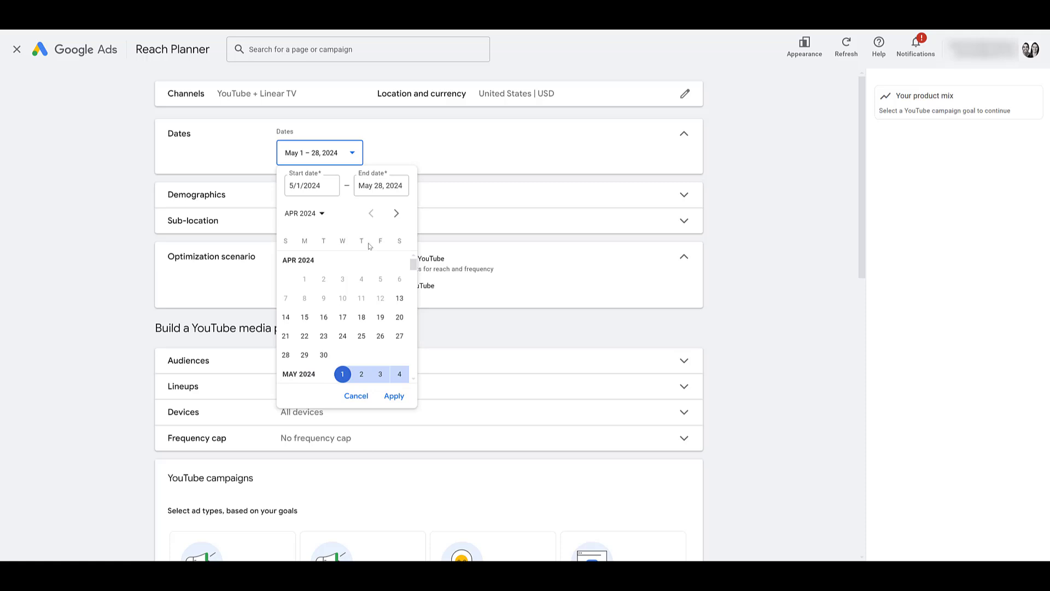
{"action": "left_click", "coordinate": [397, 213]}
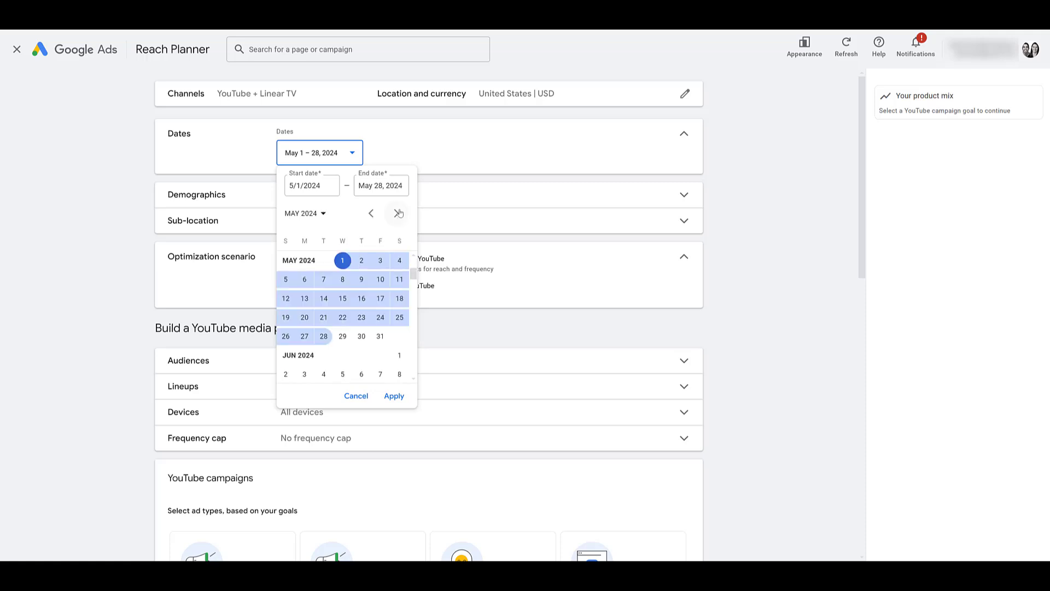
{"action": "left_click", "coordinate": [323, 336]}
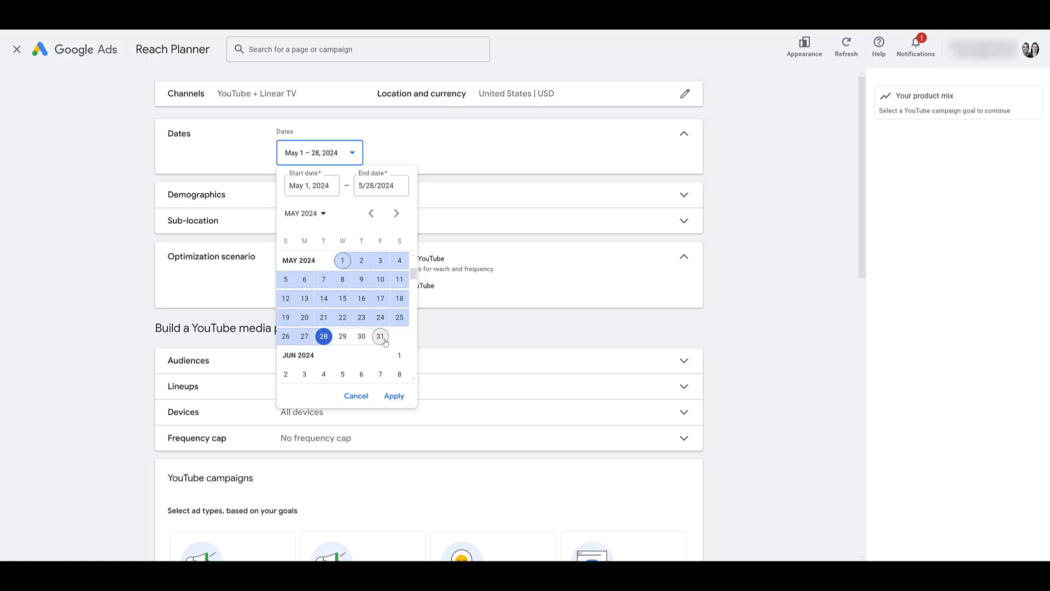
{"action": "left_click", "coordinate": [380, 335]}
{"action": "left_click", "coordinate": [393, 395]}
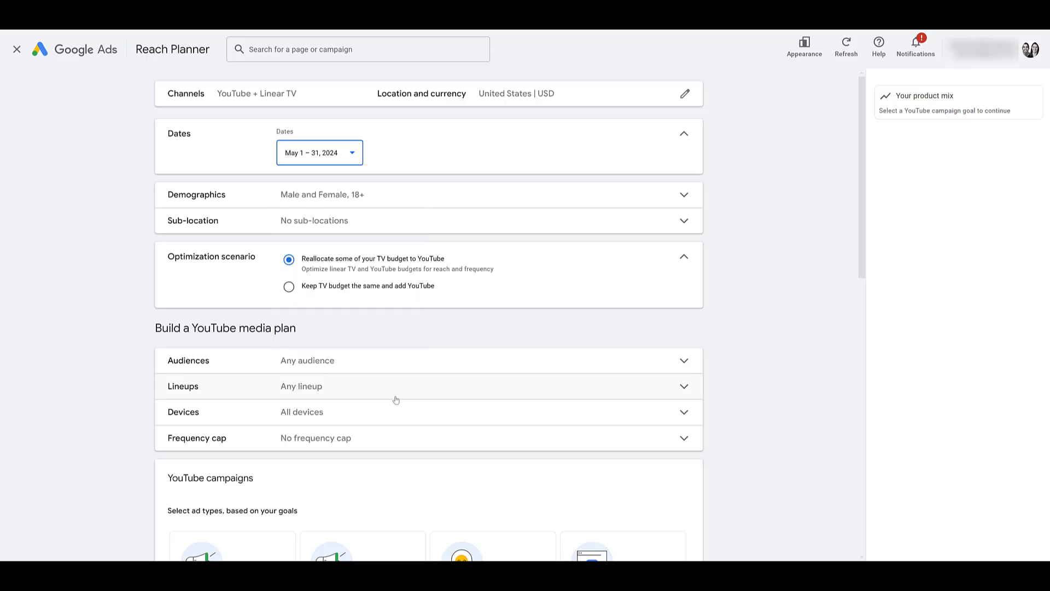
- Keep the demographics at ages 18 to 65+ with Female and Male, confirming 18 as minimum age
{"action": "left_click", "coordinate": [678, 204]}
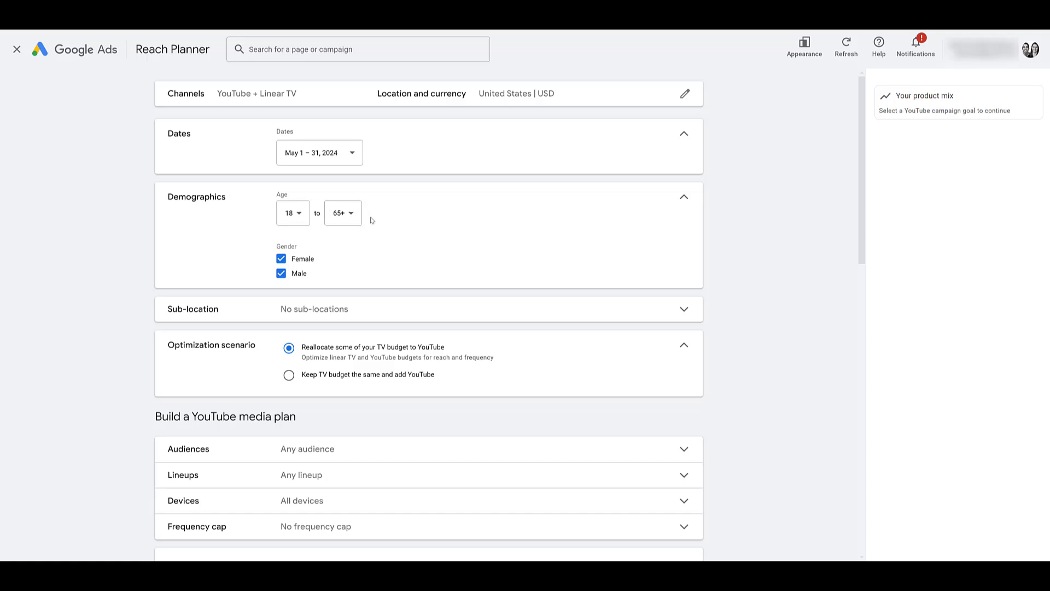
{"action": "left_click", "coordinate": [298, 217]}
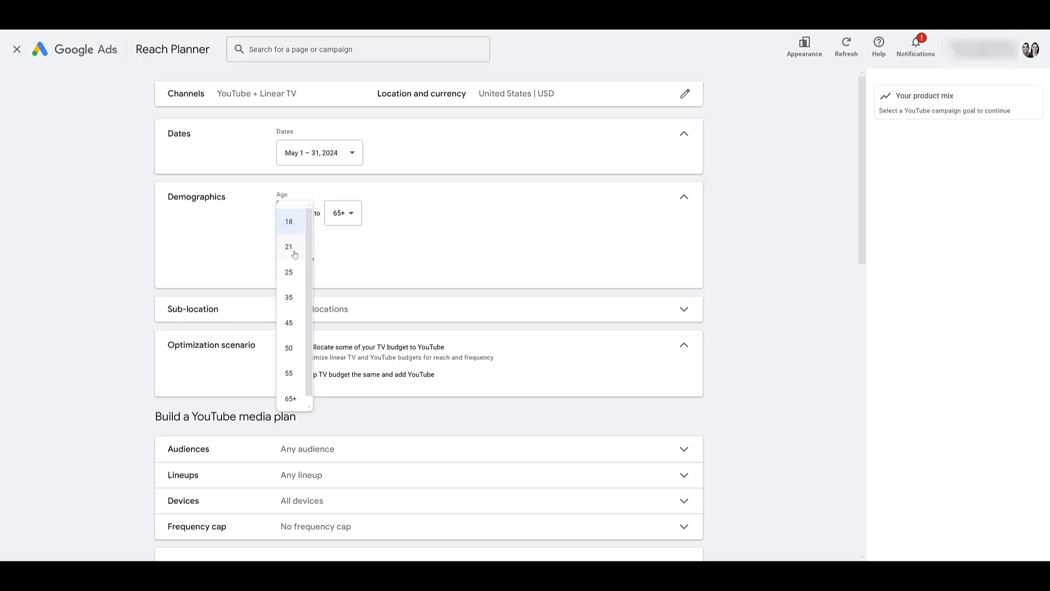
{"action": "scroll", "coordinate": [294, 255], "scroll_direction": "down", "scroll_amount": 1}
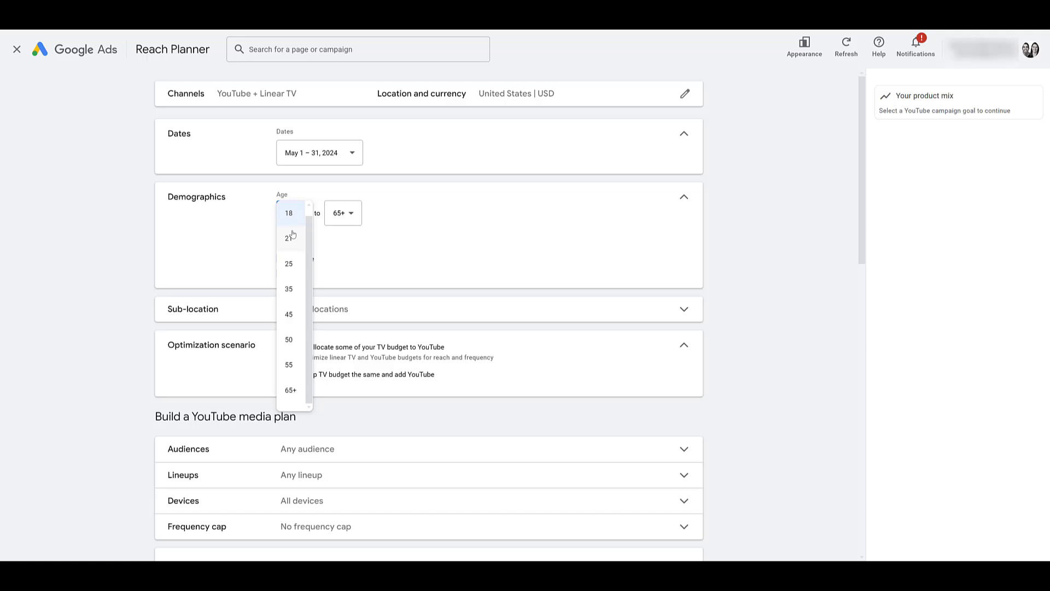
{"action": "left_click", "coordinate": [356, 253]}
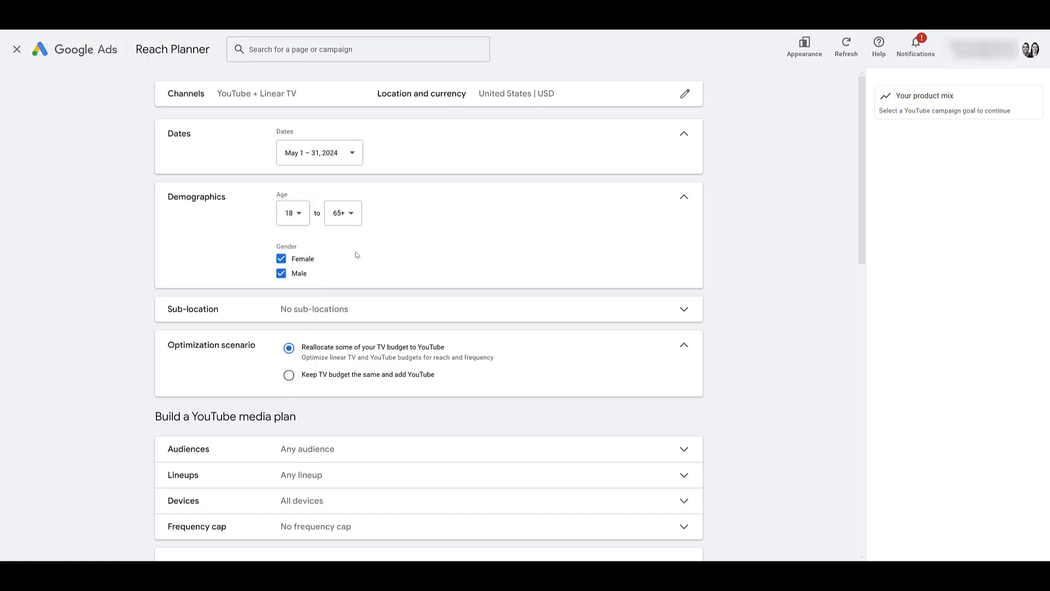
- Browse the specific DMA sub-location list, then keep U.S. National (Comscore)
{"action": "left_click", "coordinate": [570, 308]}
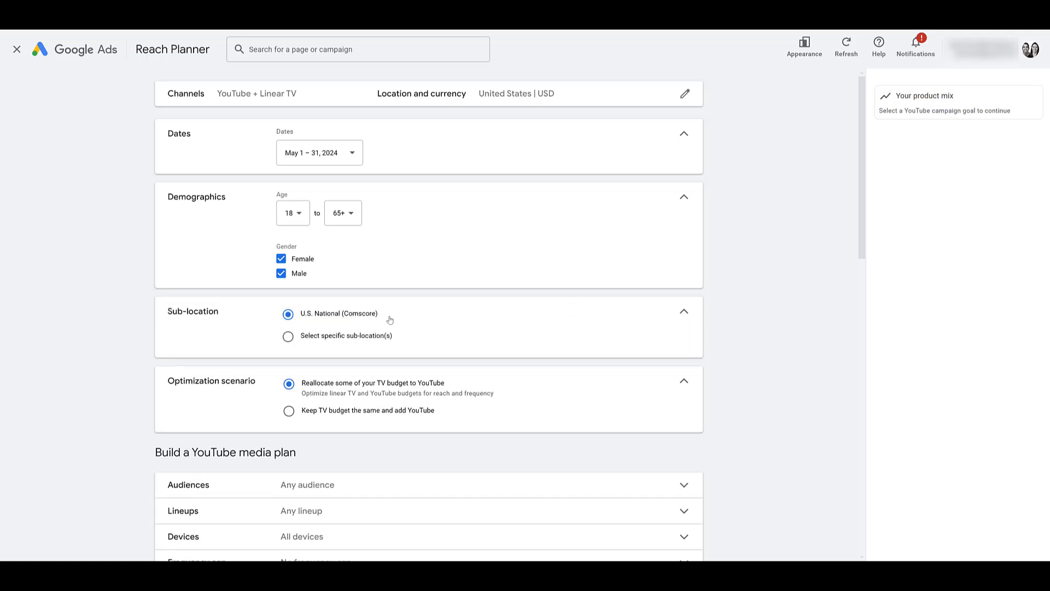
{"action": "left_click", "coordinate": [382, 336]}
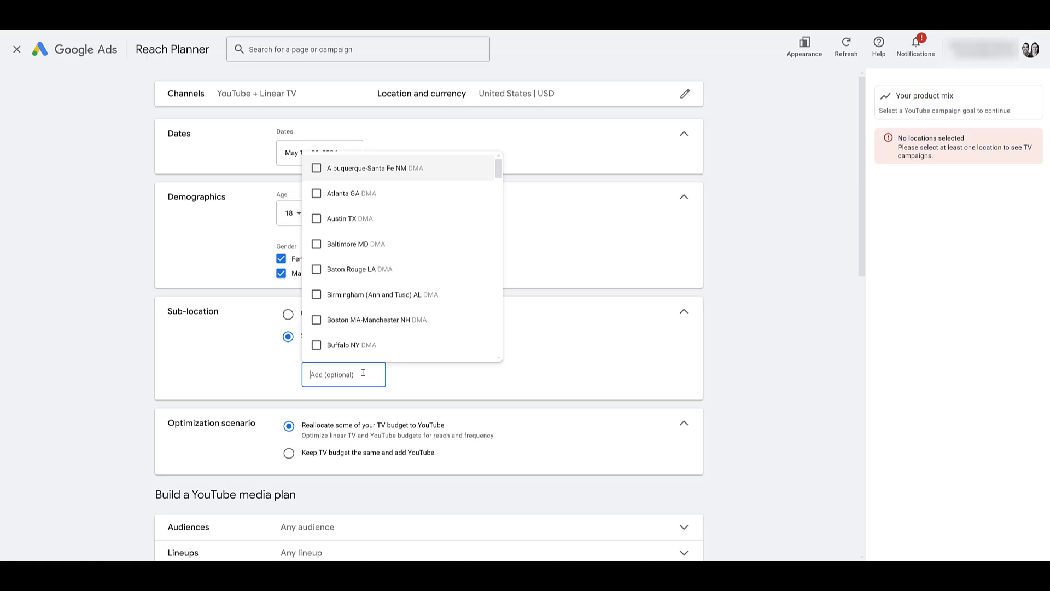
{"action": "scroll", "coordinate": [394, 285], "scroll_direction": "down", "scroll_amount": 6}
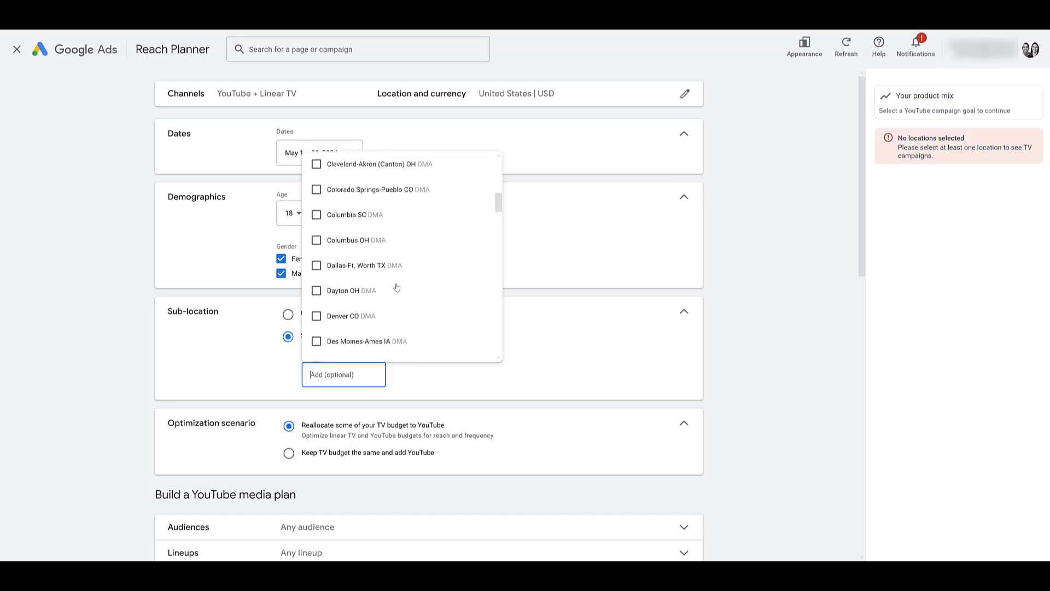
{"action": "scroll", "coordinate": [394, 285], "scroll_direction": "down", "scroll_amount": 5}
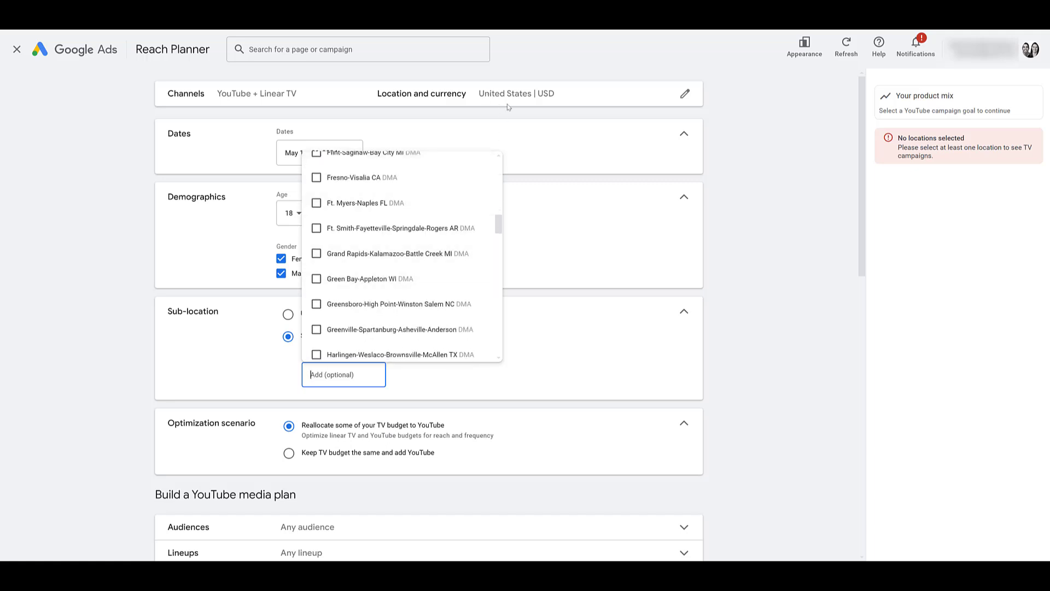
{"action": "scroll", "coordinate": [417, 267], "scroll_direction": "down", "scroll_amount": 4}
{"action": "scroll", "coordinate": [383, 262], "scroll_direction": "up", "scroll_amount": 3}
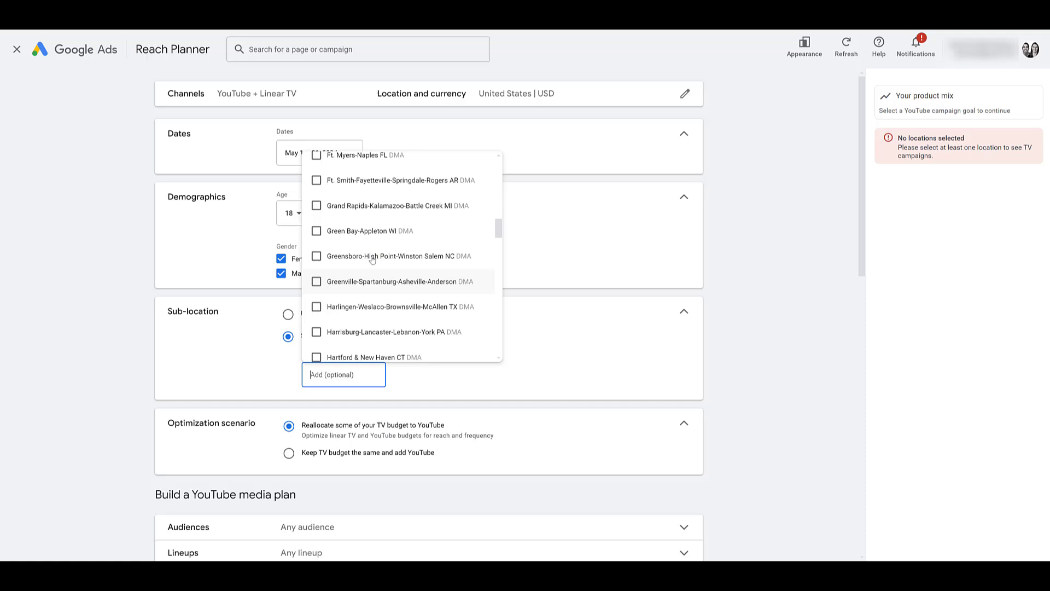
{"action": "scroll", "coordinate": [316, 281], "scroll_direction": "down", "scroll_amount": 3}
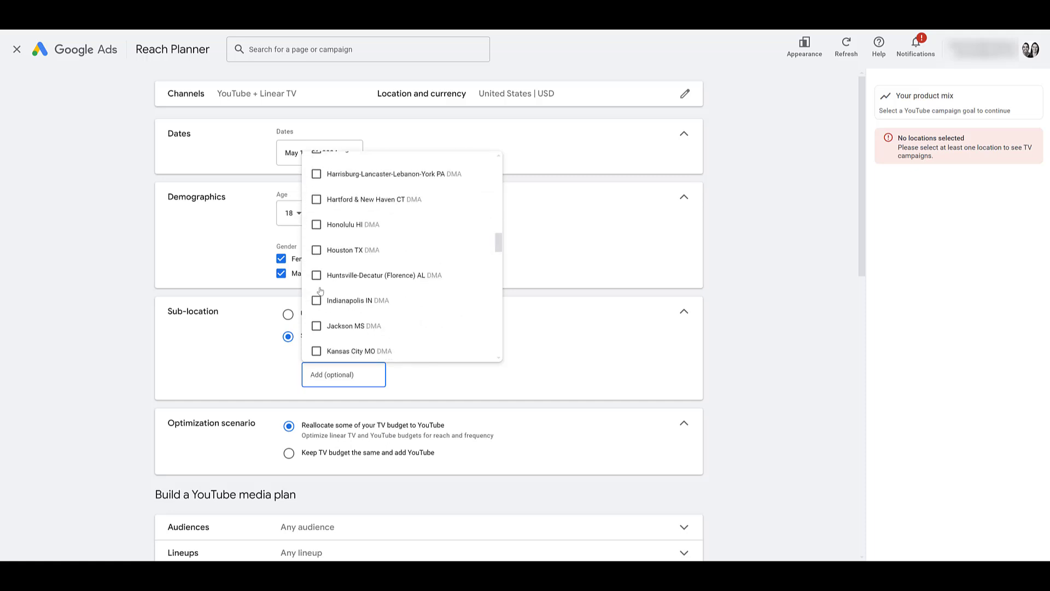
{"action": "scroll", "coordinate": [320, 290], "scroll_direction": "down", "scroll_amount": 2}
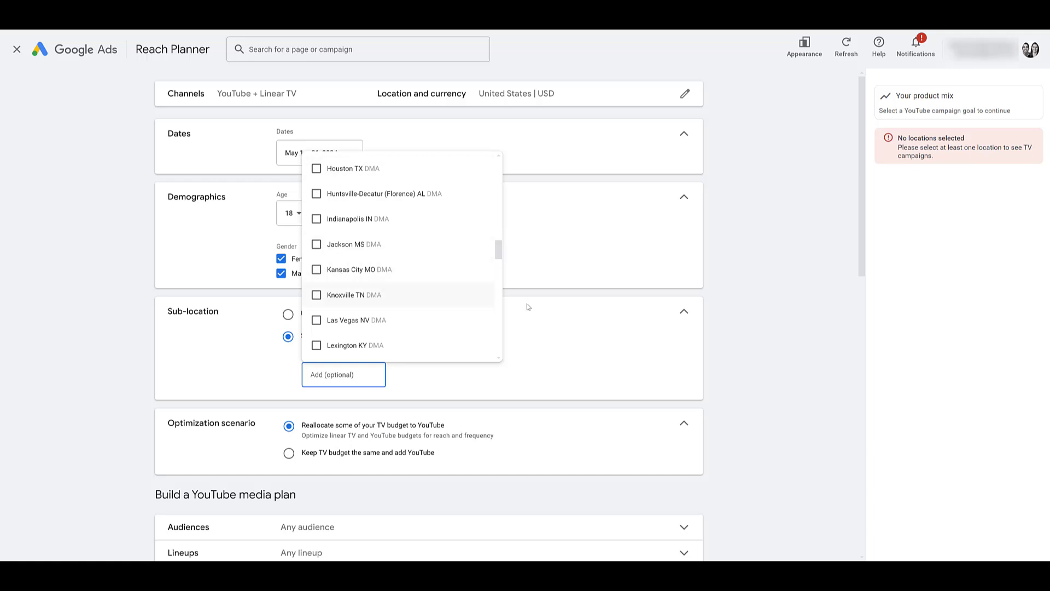
{"action": "left_click", "coordinate": [752, 316]}
{"action": "scroll", "coordinate": [429, 257], "scroll_direction": "down", "scroll_amount": 3}
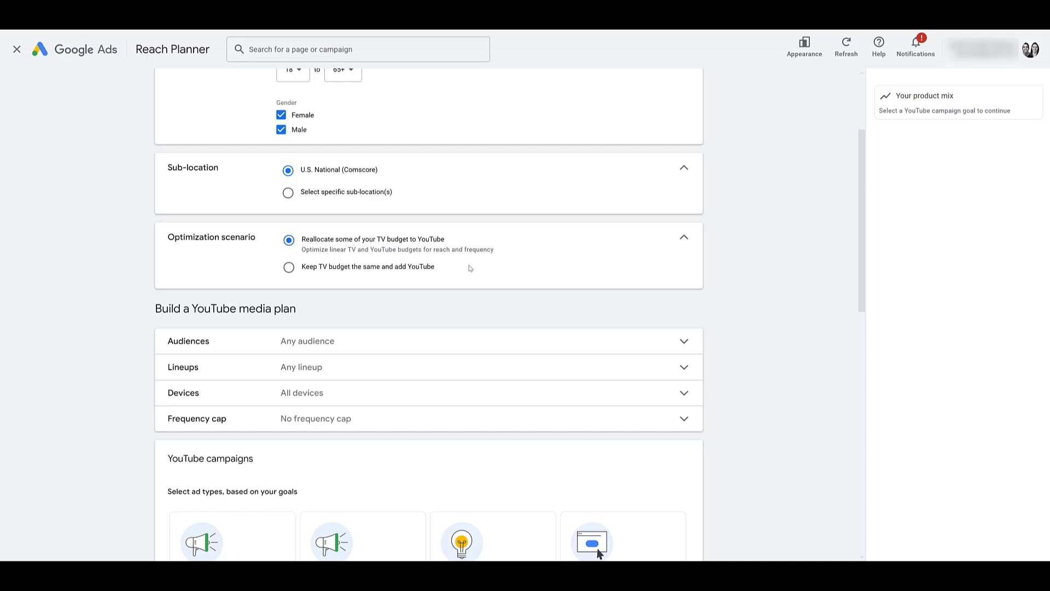
- Scroll down to the YouTube plan's Audiences, Lineups, Devices, Frequency cap and campaign settings
{"action": "scroll", "coordinate": [470, 268], "scroll_direction": "down", "scroll_amount": 4}
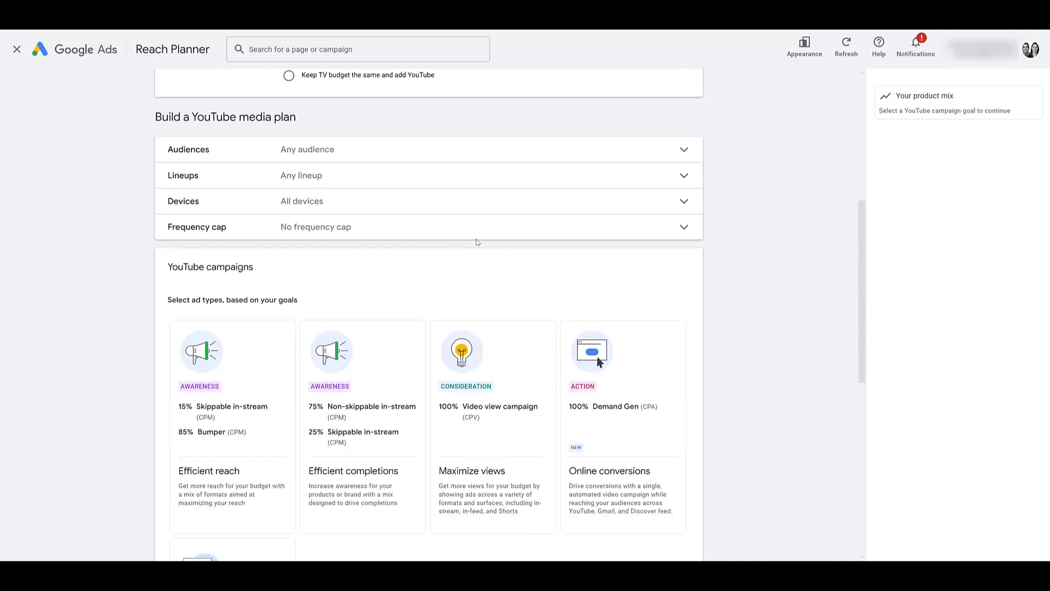
- Select both customer lists and both website-visitor lists under How they have interacted with your business
{"action": "left_click", "coordinate": [462, 159]}
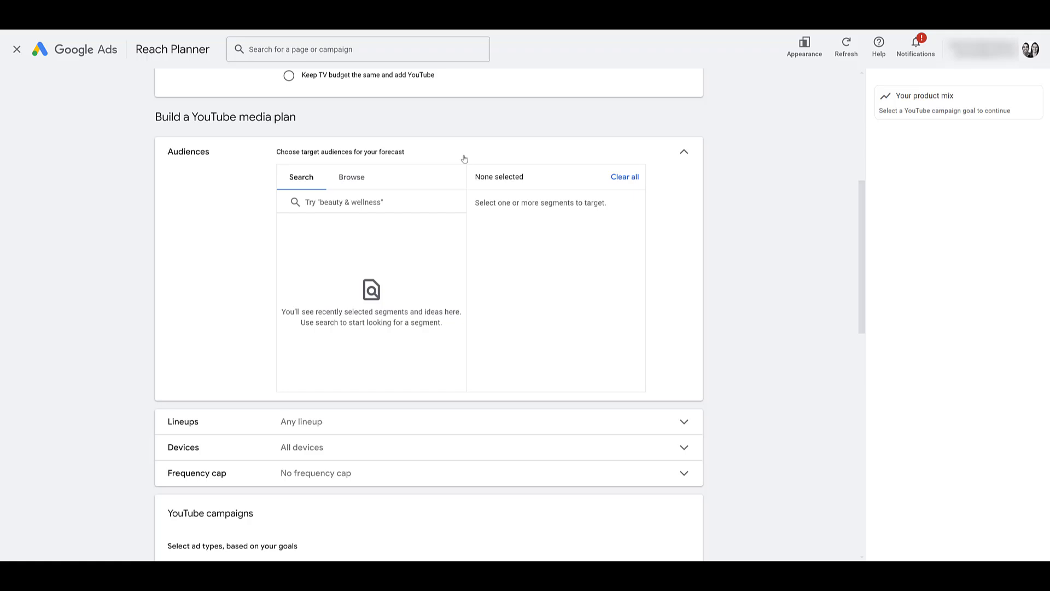
{"action": "left_click", "coordinate": [372, 184]}
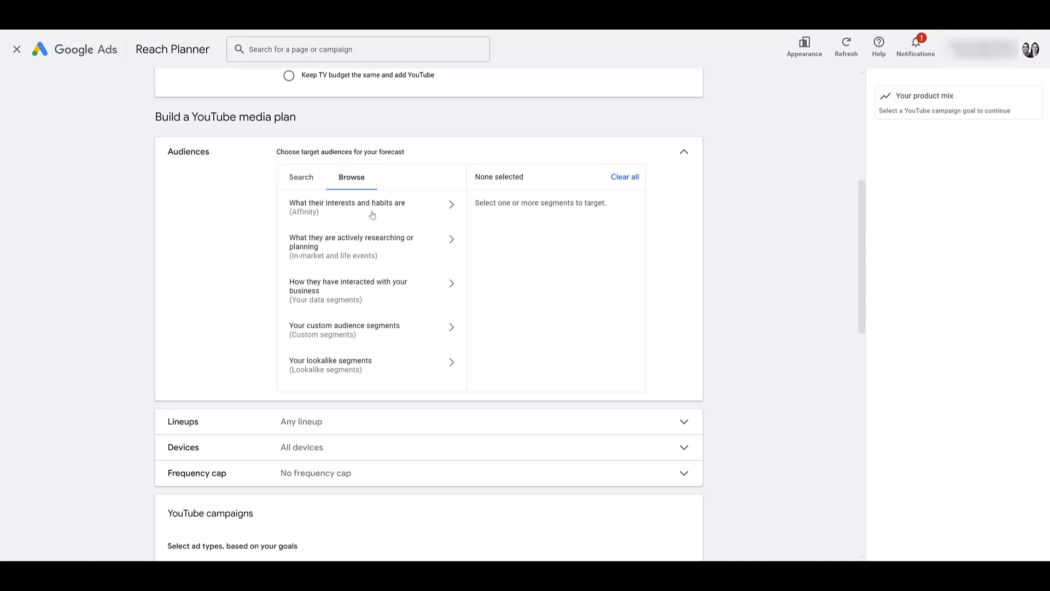
{"action": "left_click", "coordinate": [378, 295]}
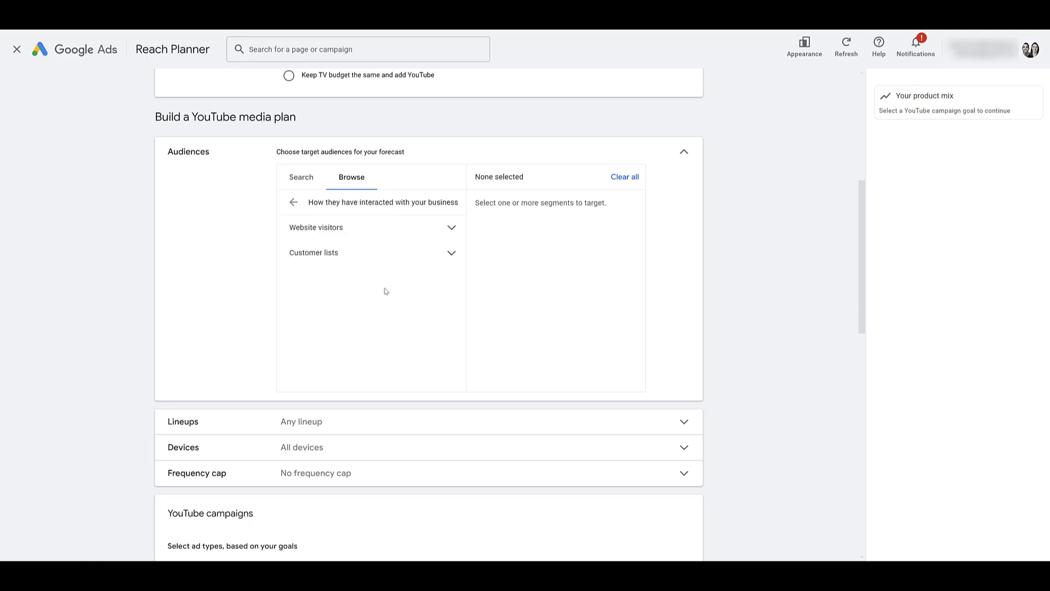
{"action": "left_click", "coordinate": [452, 254]}
{"action": "left_click", "coordinate": [305, 278]}
{"action": "left_click", "coordinate": [306, 303]}
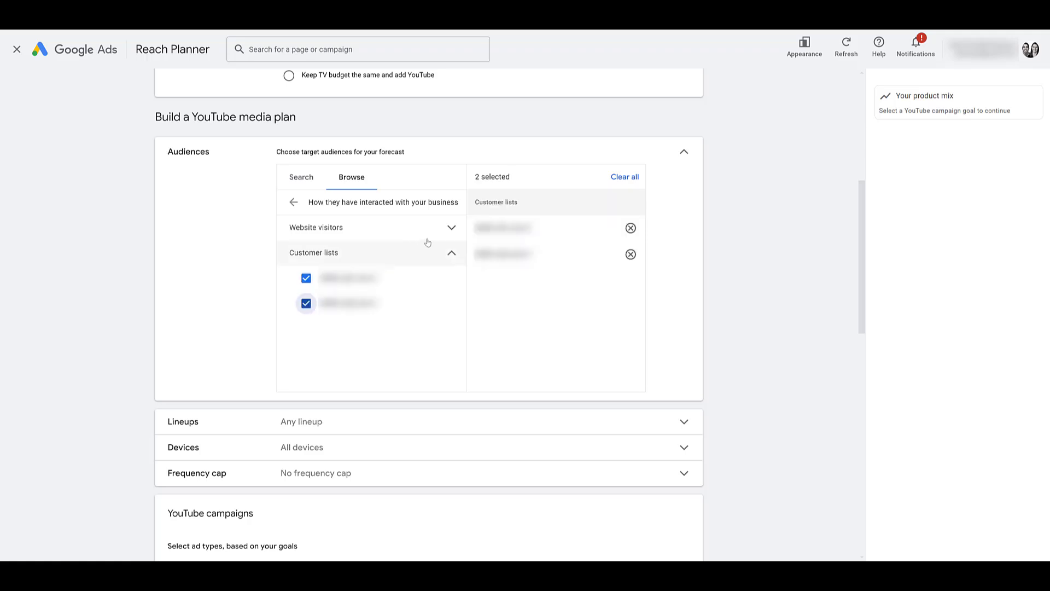
{"action": "left_click", "coordinate": [451, 229]}
{"action": "left_click", "coordinate": [305, 246]}
{"action": "left_click", "coordinate": [305, 274]}
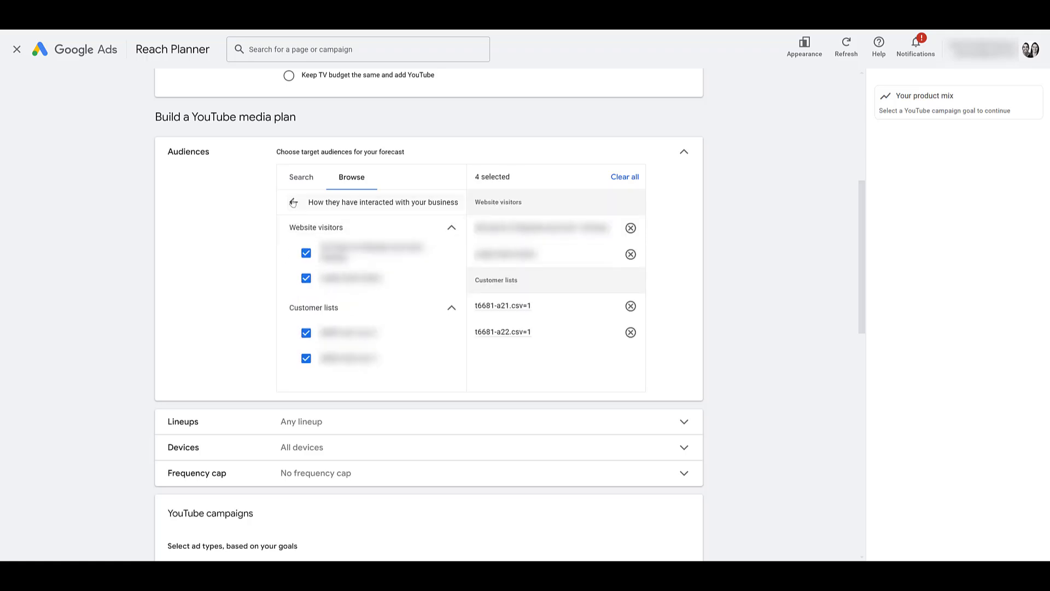
{"action": "left_click", "coordinate": [294, 201]}
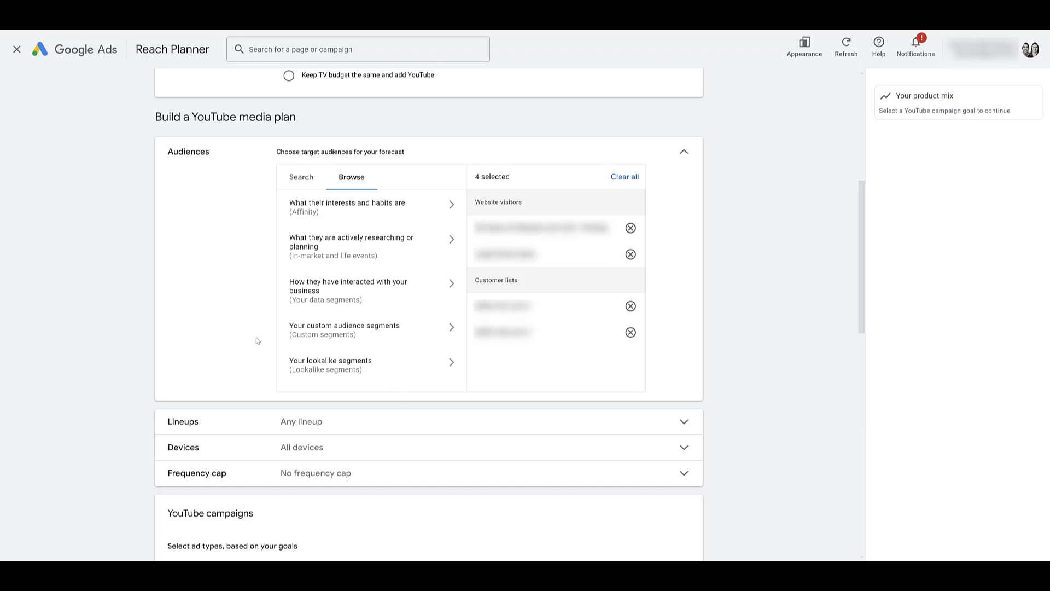
{"action": "scroll", "coordinate": [258, 336], "scroll_direction": "down", "scroll_amount": 4}
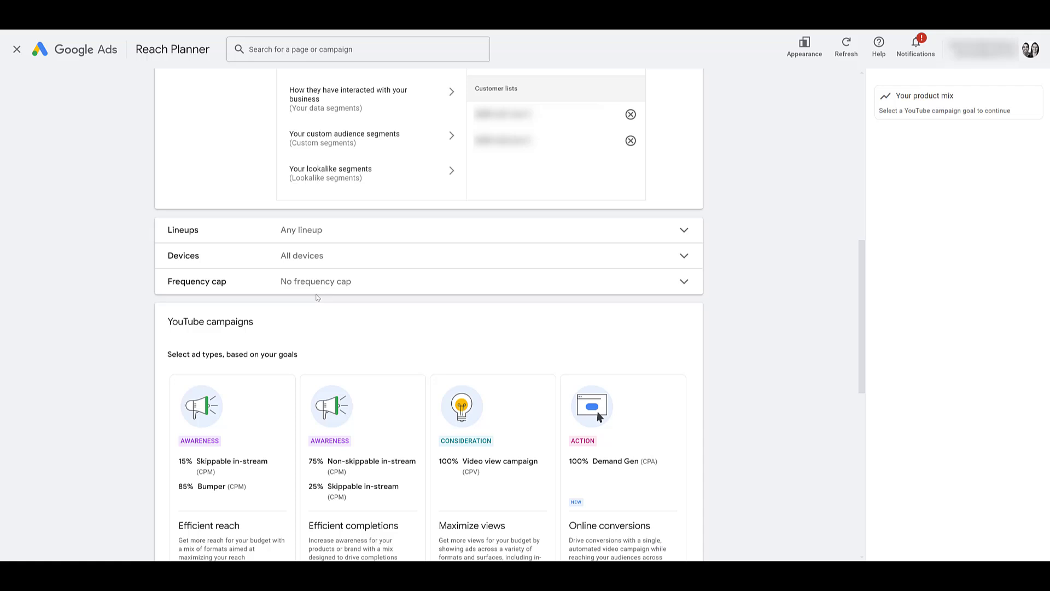
- Browse the United States Content sub-lineups and collapse them, leaving no lineup checked
{"action": "left_click", "coordinate": [372, 237]}
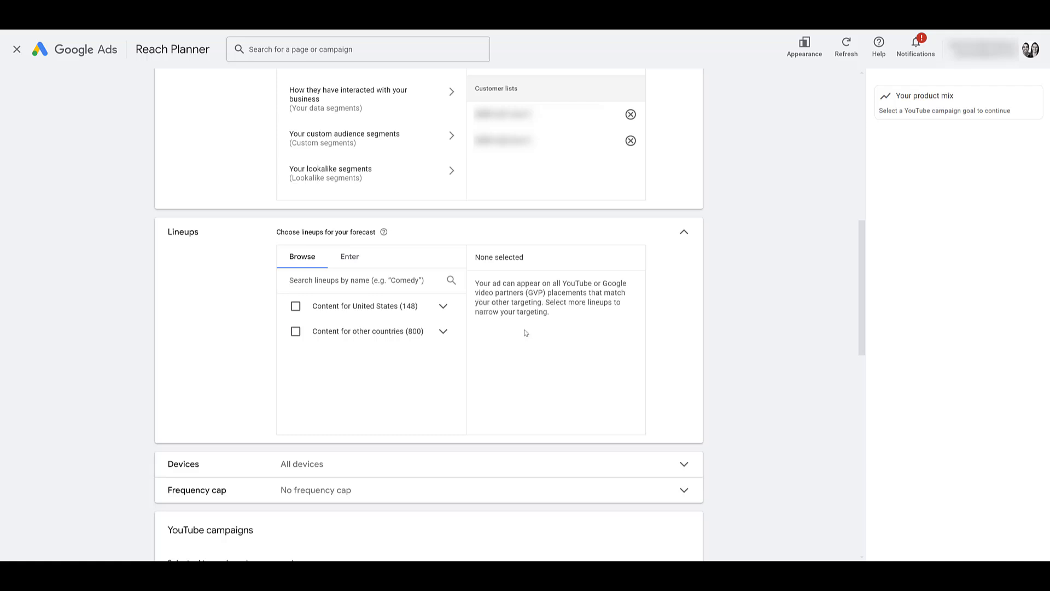
{"action": "left_click", "coordinate": [443, 306]}
{"action": "scroll", "coordinate": [441, 319], "scroll_direction": "down", "scroll_amount": 1}
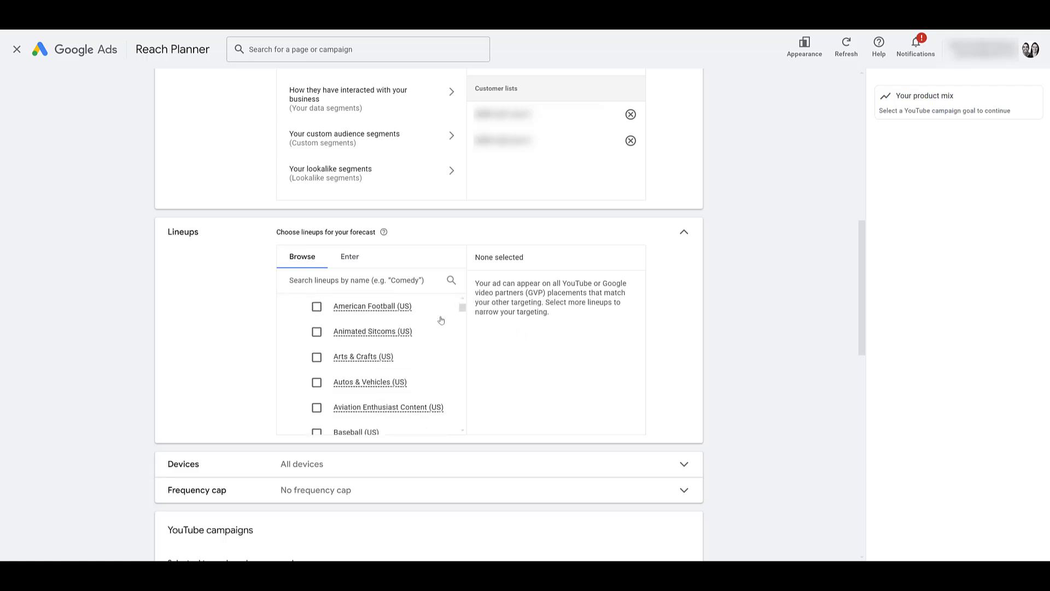
{"action": "scroll", "coordinate": [441, 319], "scroll_direction": "down", "scroll_amount": 1}
{"action": "scroll", "coordinate": [441, 320], "scroll_direction": "down", "scroll_amount": 2}
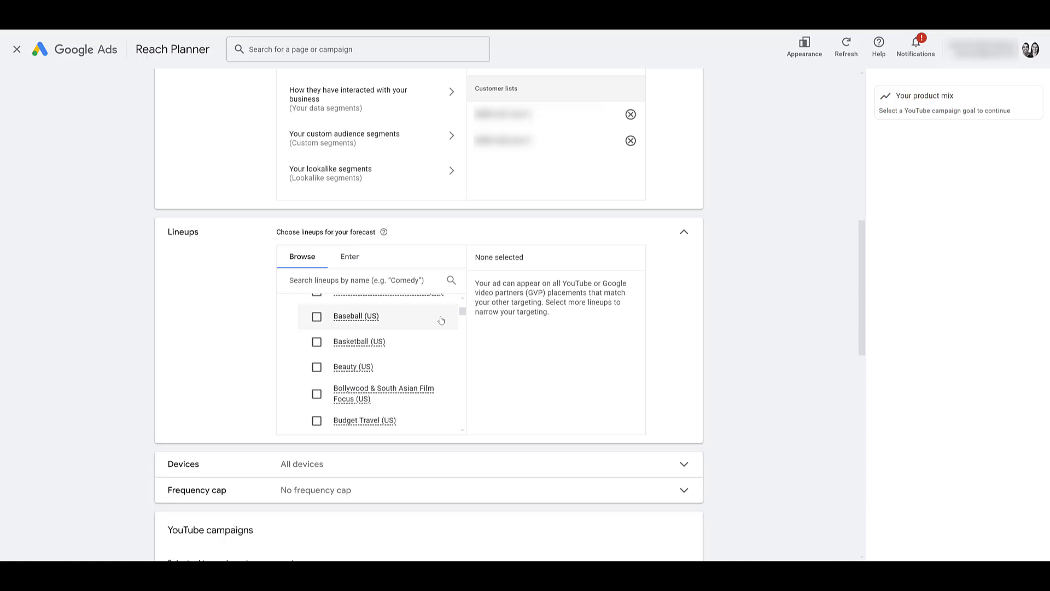
{"action": "scroll", "coordinate": [441, 319], "scroll_direction": "down", "scroll_amount": 5}
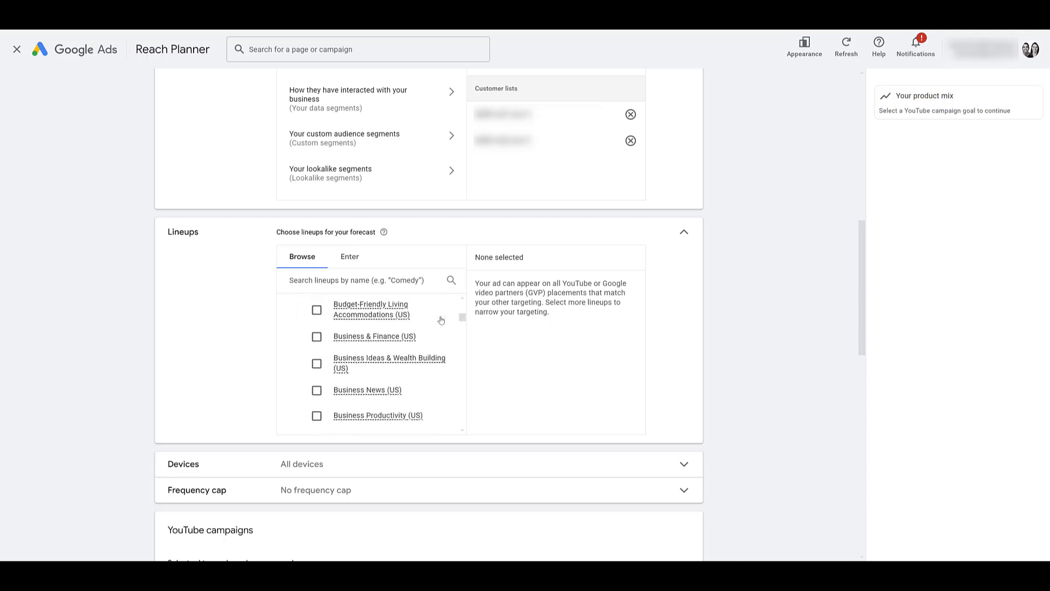
{"action": "scroll", "coordinate": [440, 320], "scroll_direction": "down", "scroll_amount": 3}
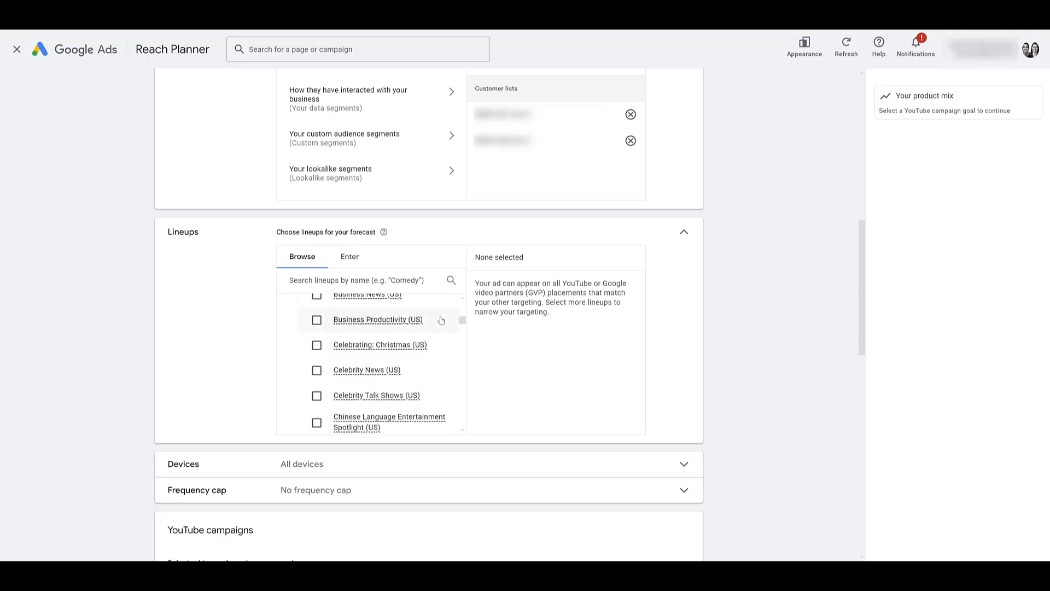
{"action": "scroll", "coordinate": [441, 320], "scroll_direction": "down", "scroll_amount": 5}
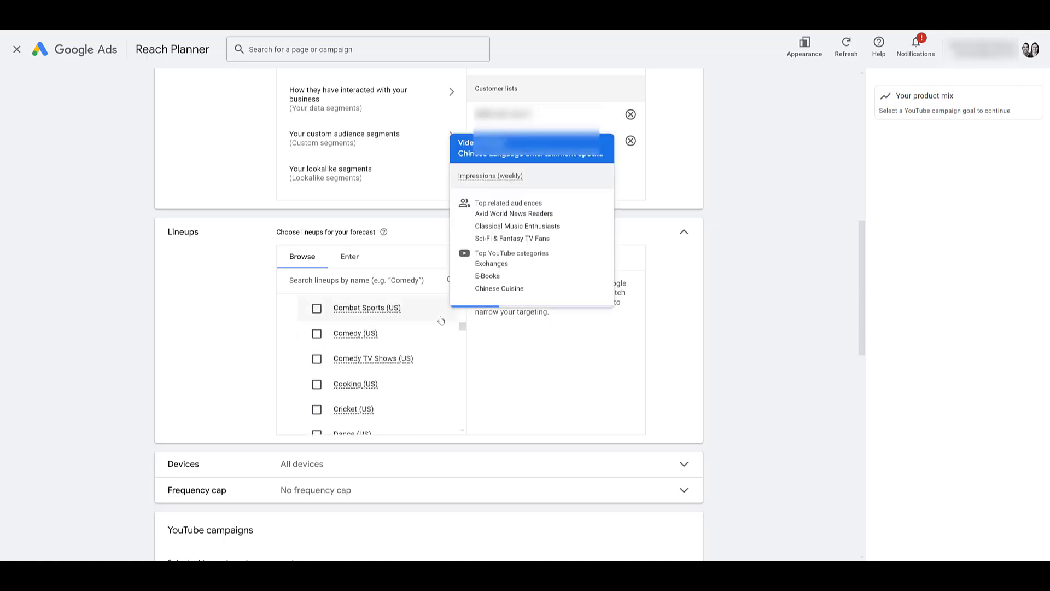
{"action": "scroll", "coordinate": [440, 320], "scroll_direction": "down", "scroll_amount": 4}
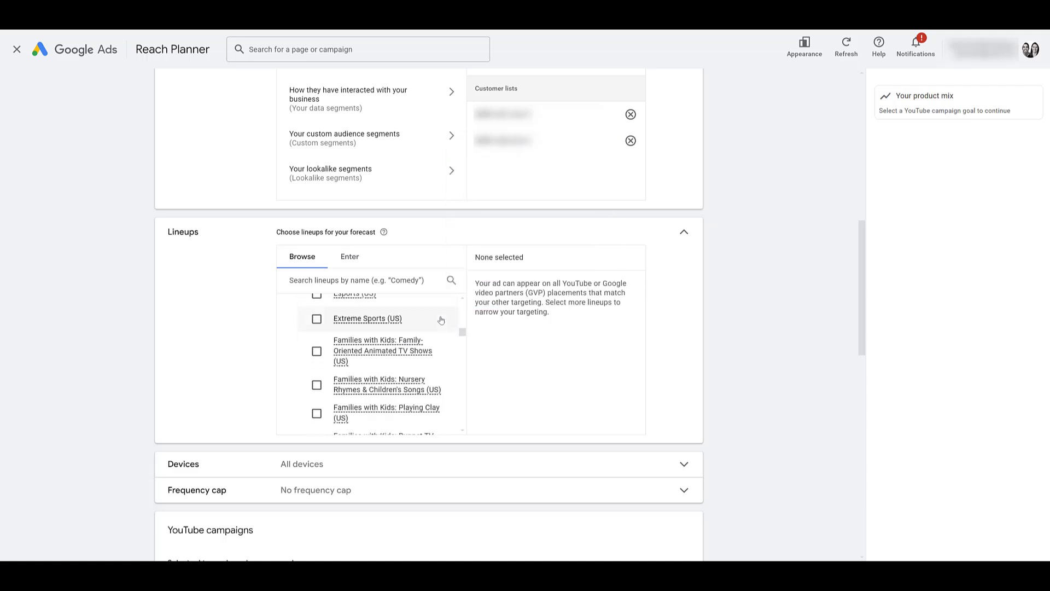
{"action": "scroll", "coordinate": [441, 320], "scroll_direction": "down", "scroll_amount": 8}
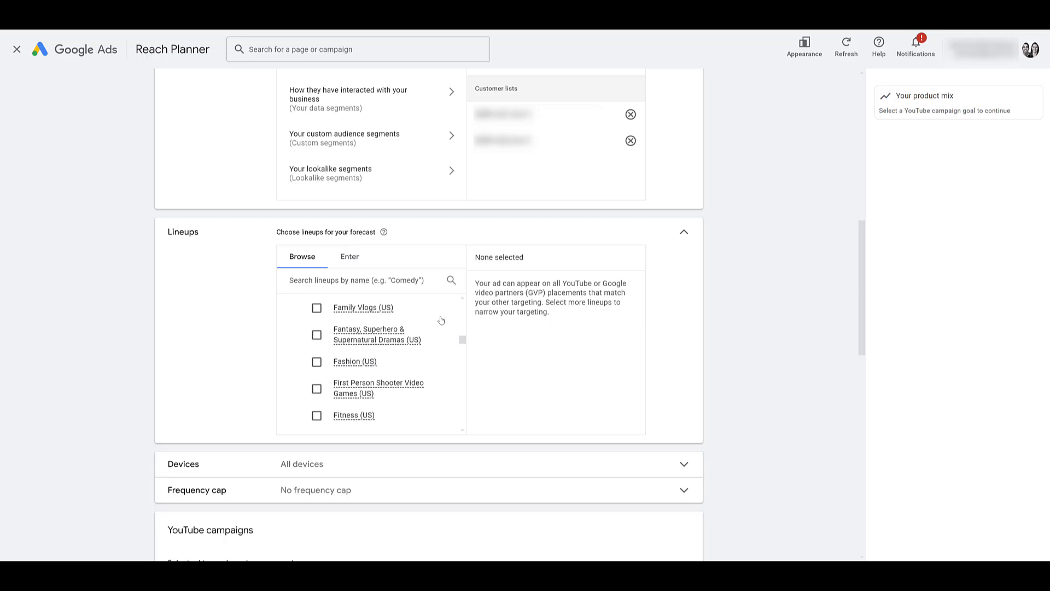
{"action": "scroll", "coordinate": [441, 320], "scroll_direction": "up", "scroll_amount": 20}
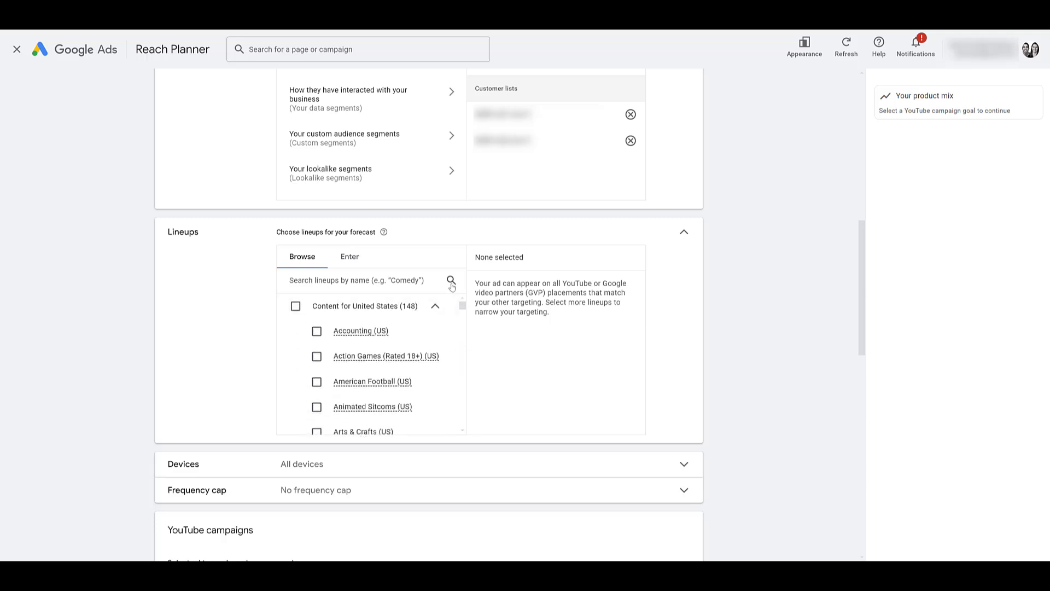
{"action": "scroll", "coordinate": [446, 306], "scroll_direction": "up", "scroll_amount": 3}
{"action": "scroll", "coordinate": [444, 310], "scroll_direction": "down", "scroll_amount": 5}
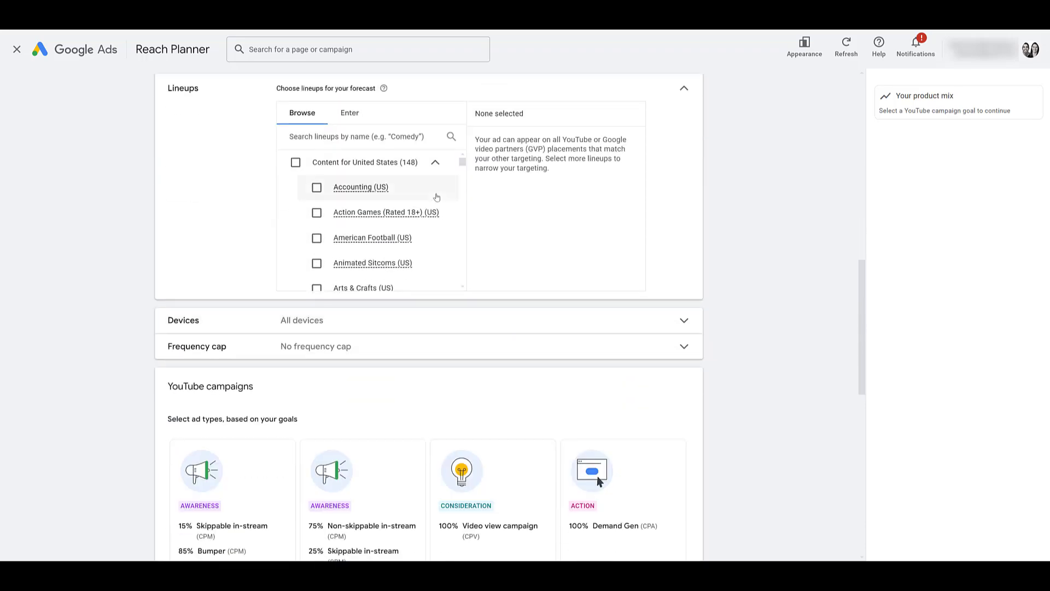
{"action": "left_click", "coordinate": [435, 162]}
{"action": "scroll", "coordinate": [493, 189], "scroll_direction": "up", "scroll_amount": 5}
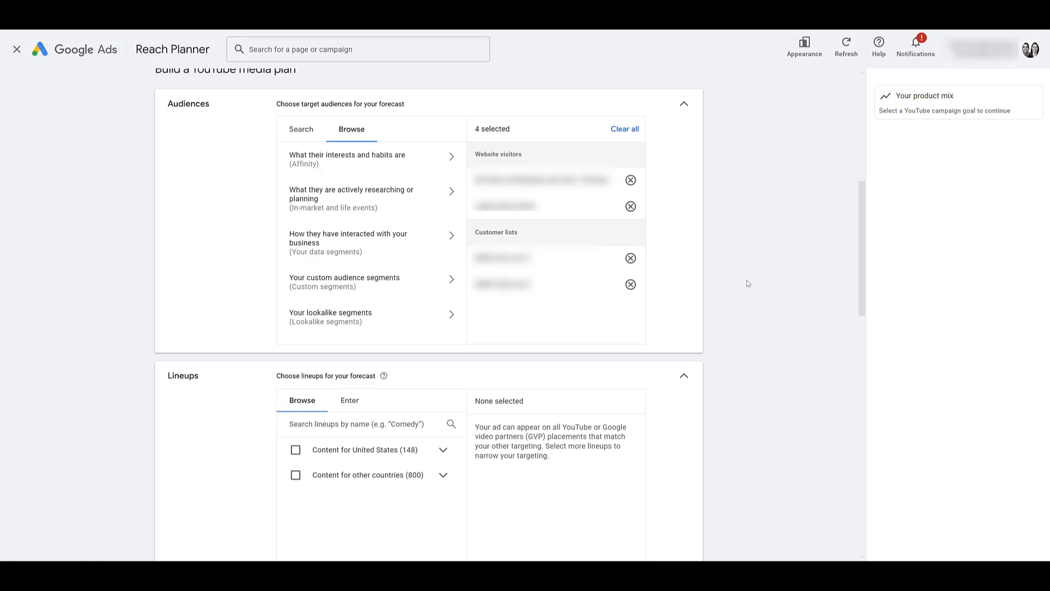
{"action": "scroll", "coordinate": [747, 283], "scroll_direction": "down", "scroll_amount": 9}
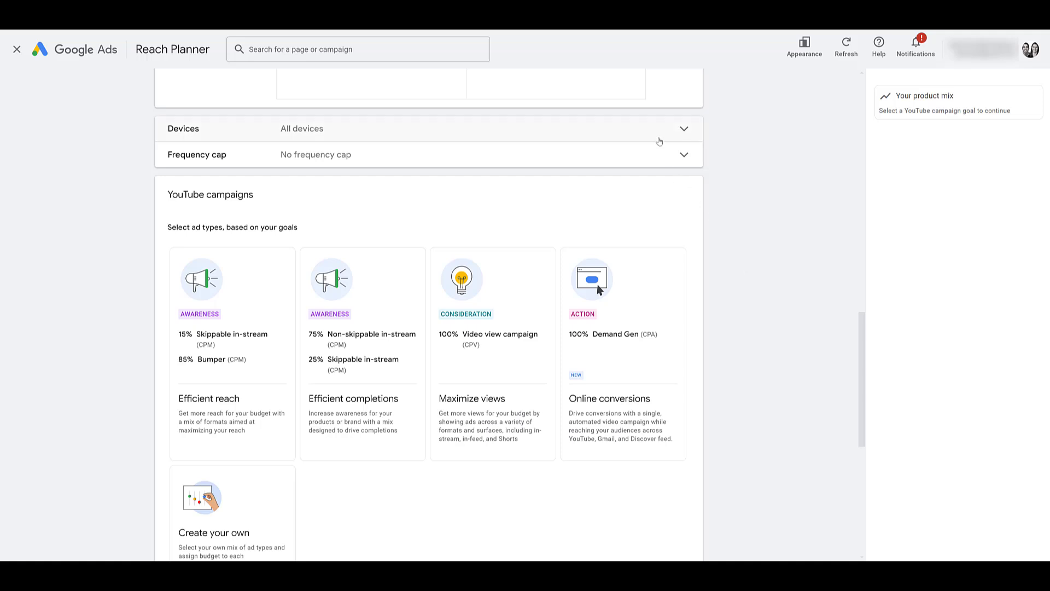
- Confirm all four devices and no frequency cap, then scroll to the YouTube campaign goal cards
{"action": "left_click", "coordinate": [659, 141]}
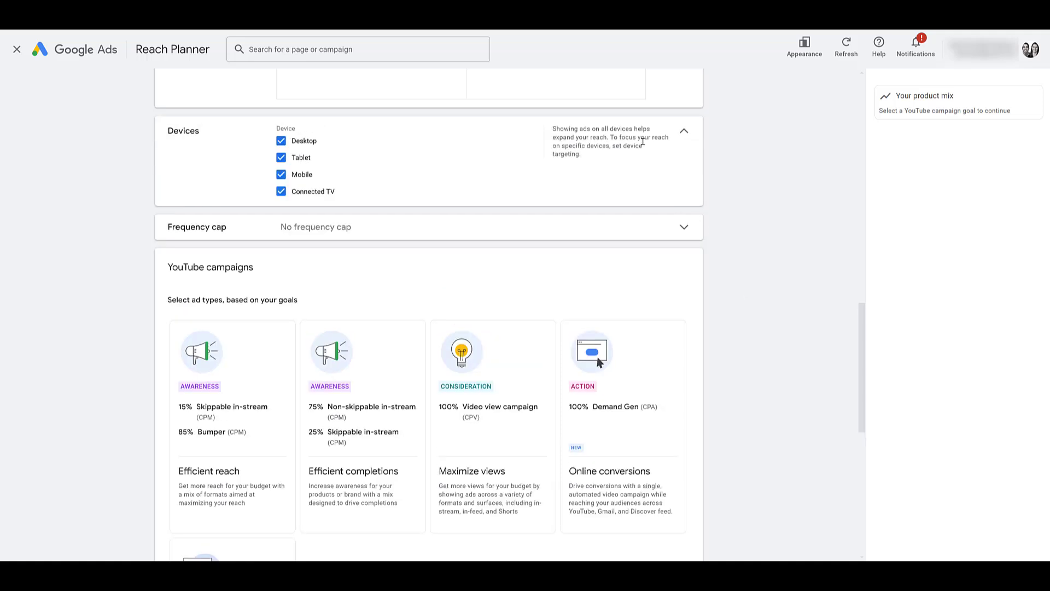
{"action": "left_click", "coordinate": [652, 226]}
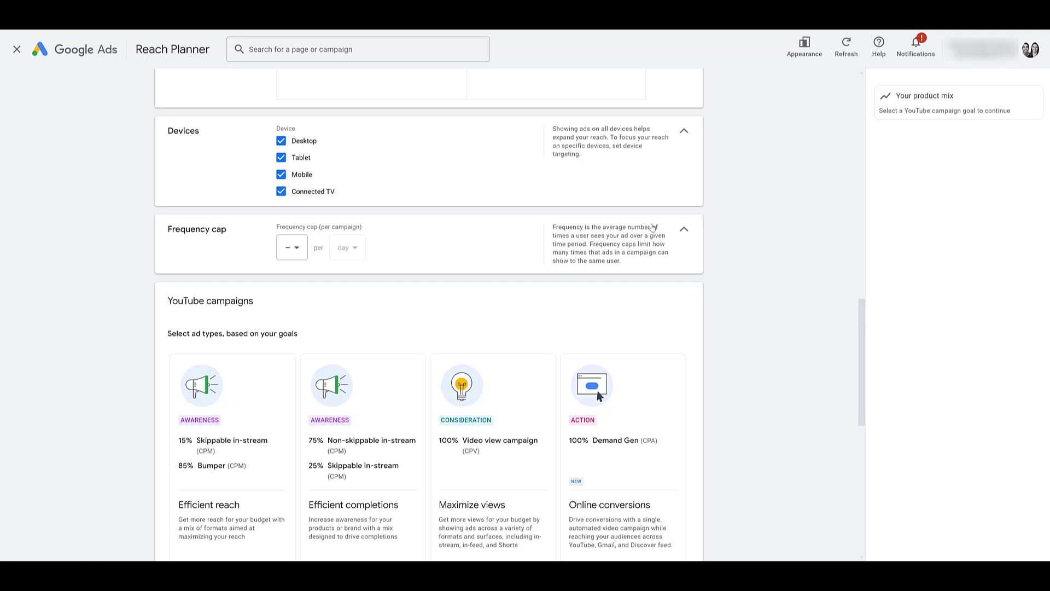
{"action": "scroll", "coordinate": [652, 227], "scroll_direction": "down", "scroll_amount": 5}
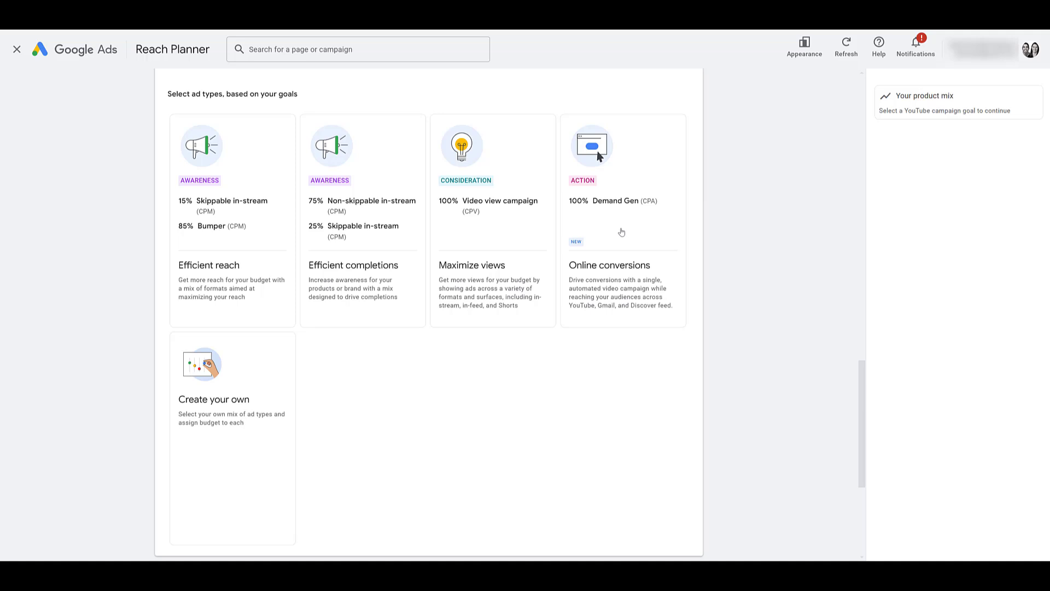
- Pick the Maximize views mix, give the TV campaign $50,000 at Demo CPM, and forecast
{"action": "left_click", "coordinate": [485, 241]}
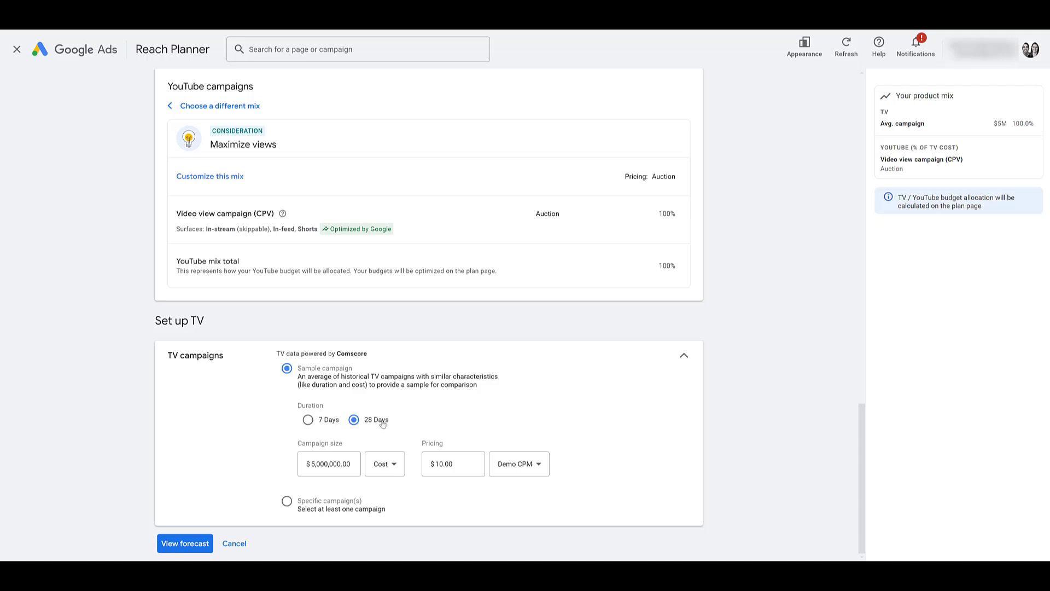
{"action": "key", "text": "Tab"}
{"action": "type", "text": "50000"}
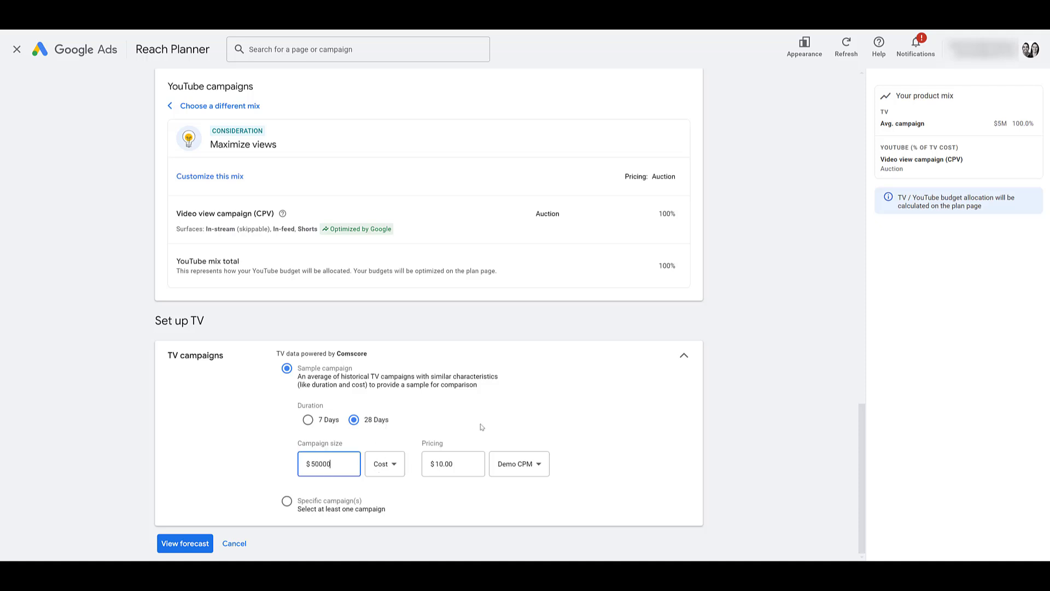
{"action": "left_click", "coordinate": [520, 464]}
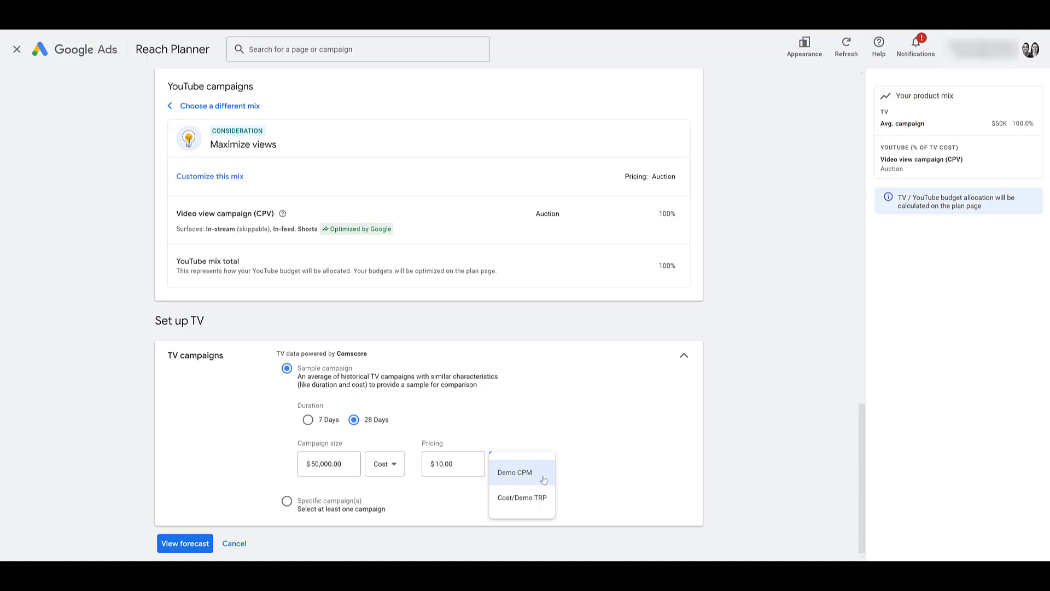
{"action": "left_click", "coordinate": [544, 479]}
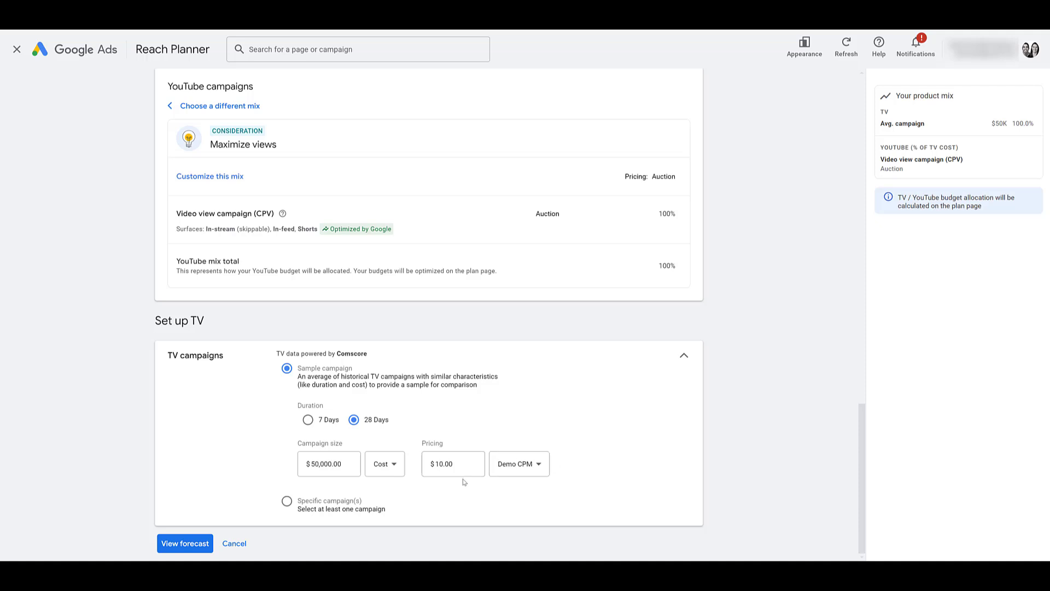
{"action": "left_click", "coordinate": [190, 547]}
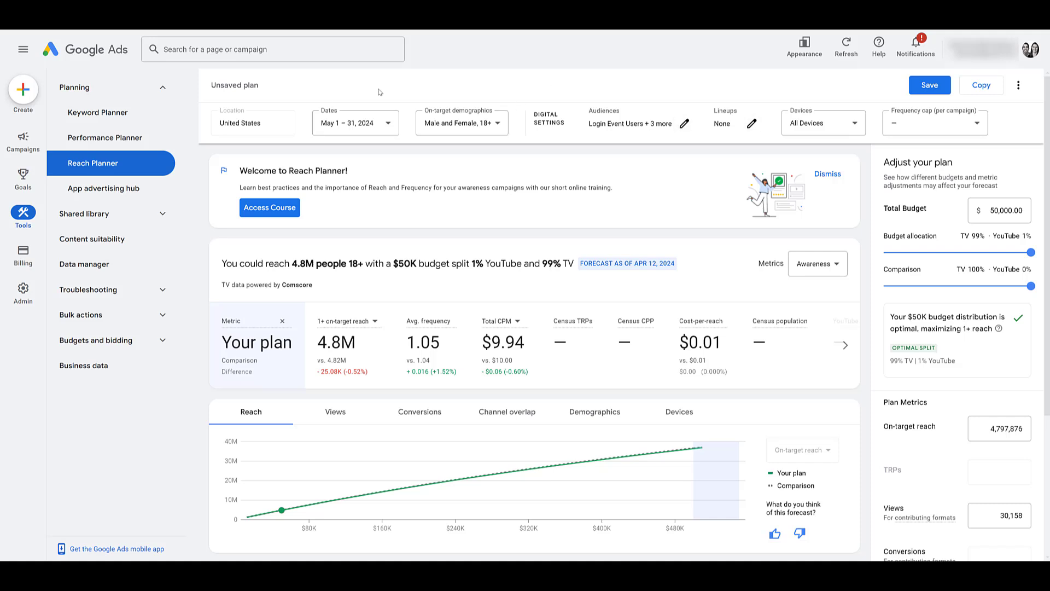
- Dismiss the welcome card and show the forecast with Consideration metrics
{"action": "left_click", "coordinate": [828, 174]}
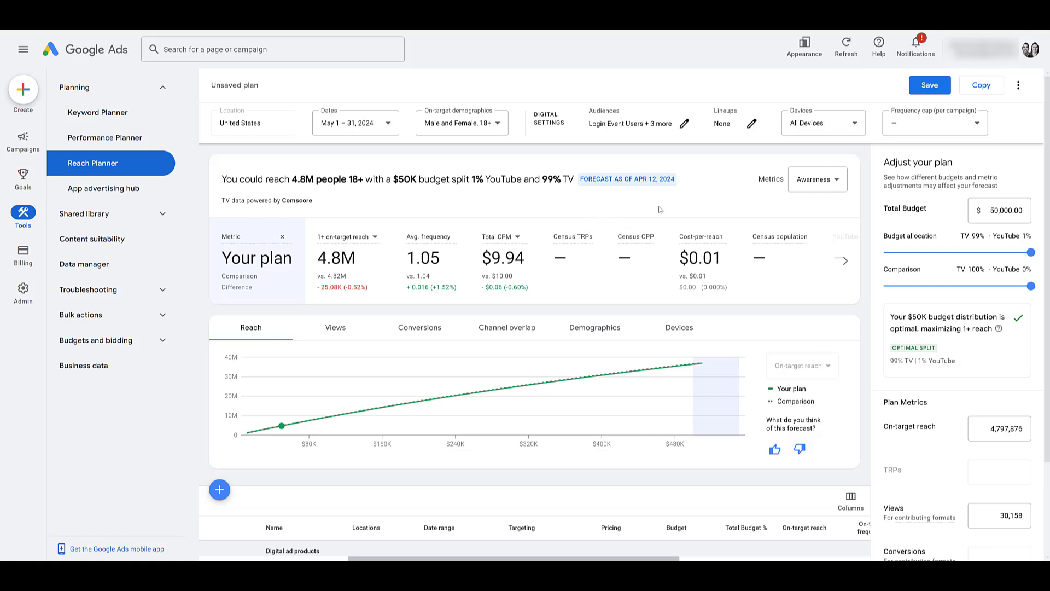
{"action": "left_click", "coordinate": [825, 186]}
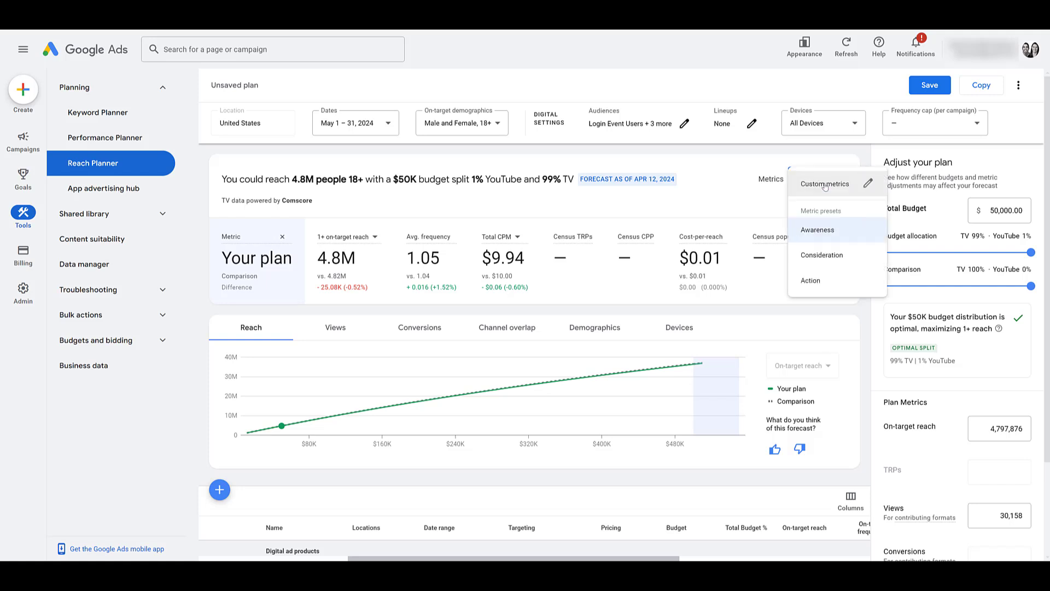
{"action": "left_click", "coordinate": [830, 259]}
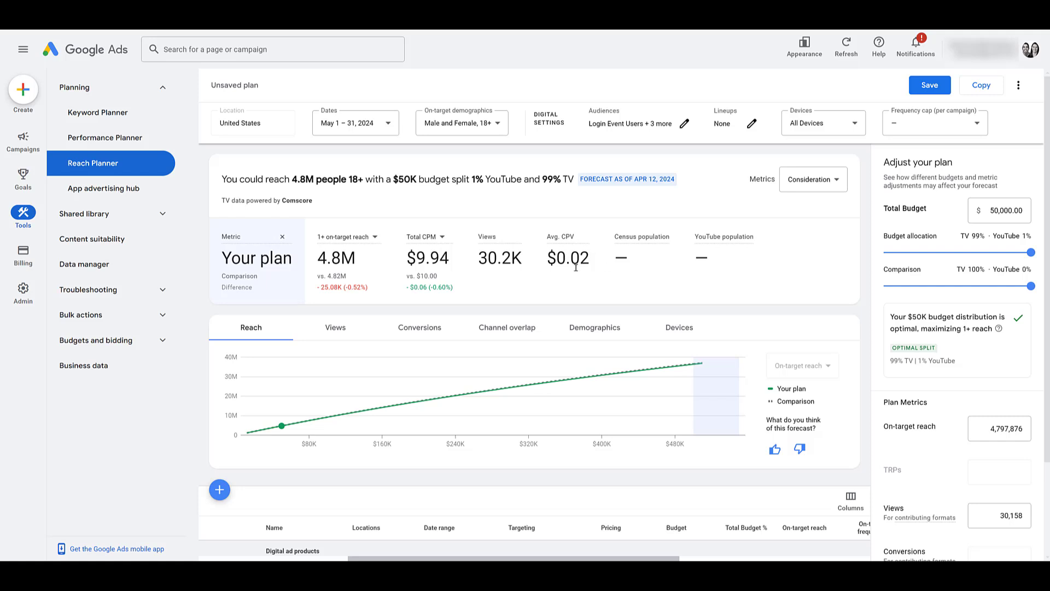
- Preview the Action metrics, then switch the forecast back to Awareness metrics
{"action": "left_click", "coordinate": [811, 180]}
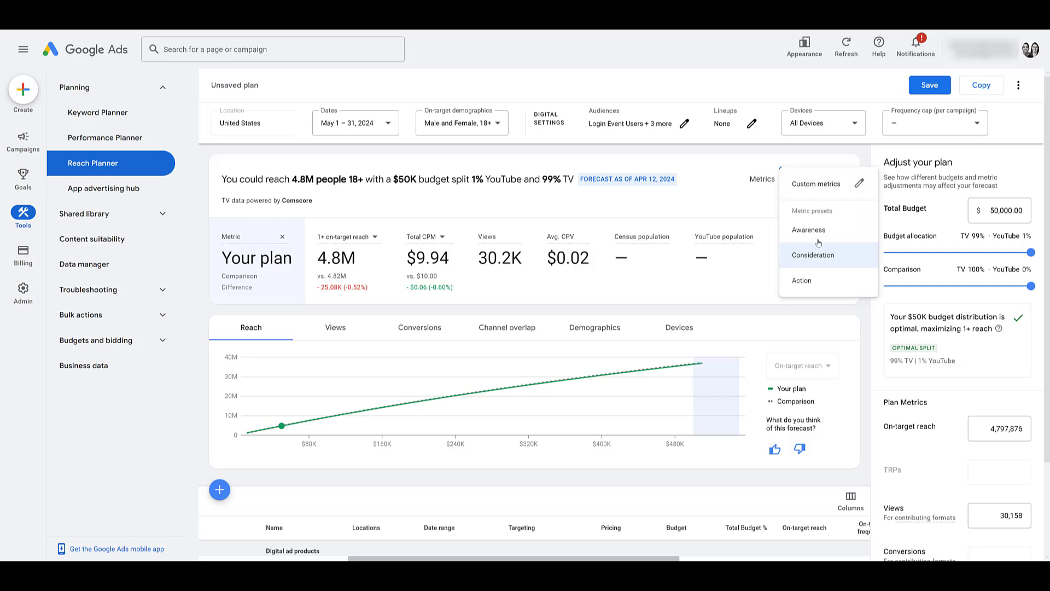
{"action": "left_click", "coordinate": [824, 288]}
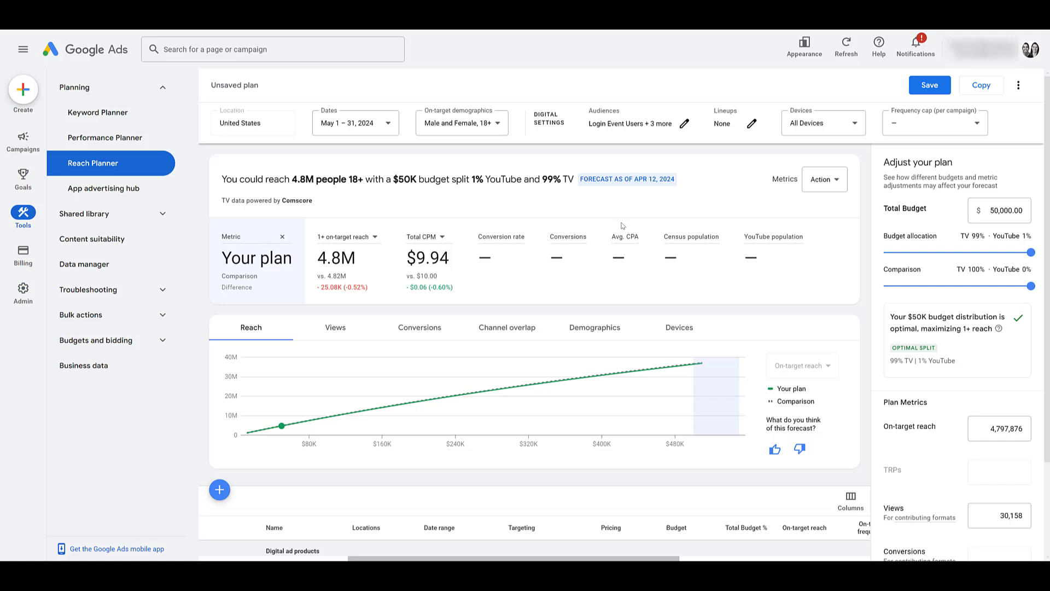
{"action": "left_click", "coordinate": [831, 181]}
{"action": "left_click", "coordinate": [818, 227]}
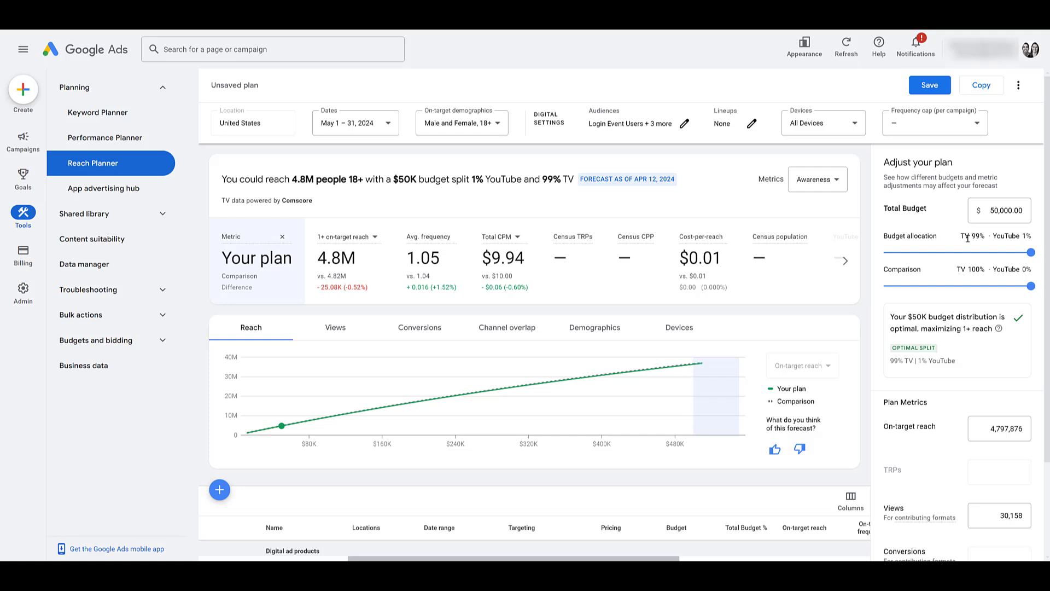
- Set the budget allocation to 50% YouTube, 50% TV, forecasting 1.61M reach at $31.4K
{"action": "left_click_drag", "start_coordinate": [1030, 252], "coordinate": [957, 252]}
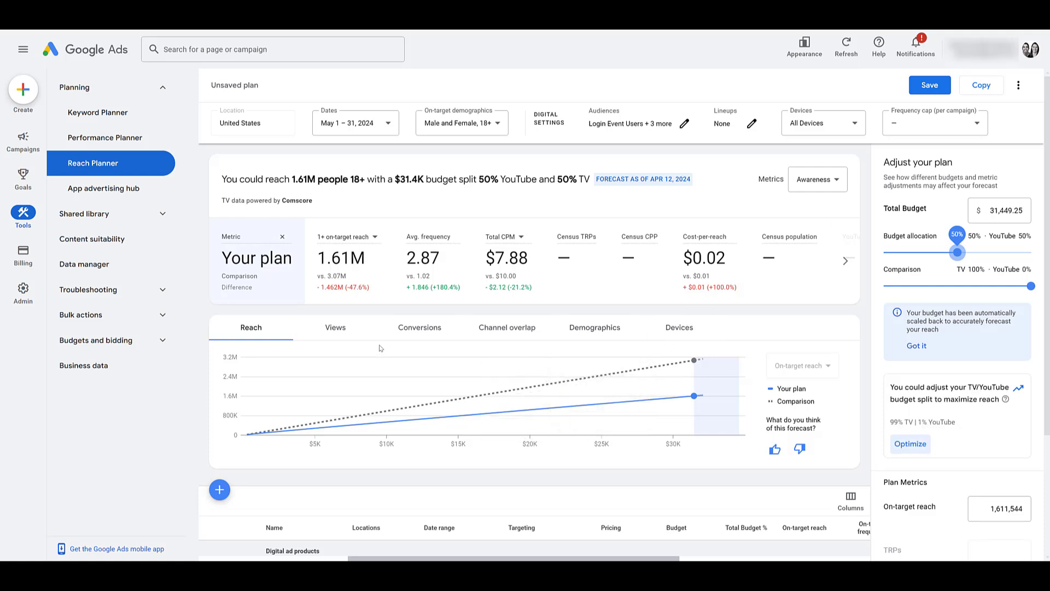
{"action": "mouse_move", "coordinate": [454, 420]}
- Step through the Views, Conversions, Channel overlap, Demographics and Devices forecast breakdowns
{"action": "left_click", "coordinate": [330, 329]}
{"action": "left_click", "coordinate": [426, 339]}
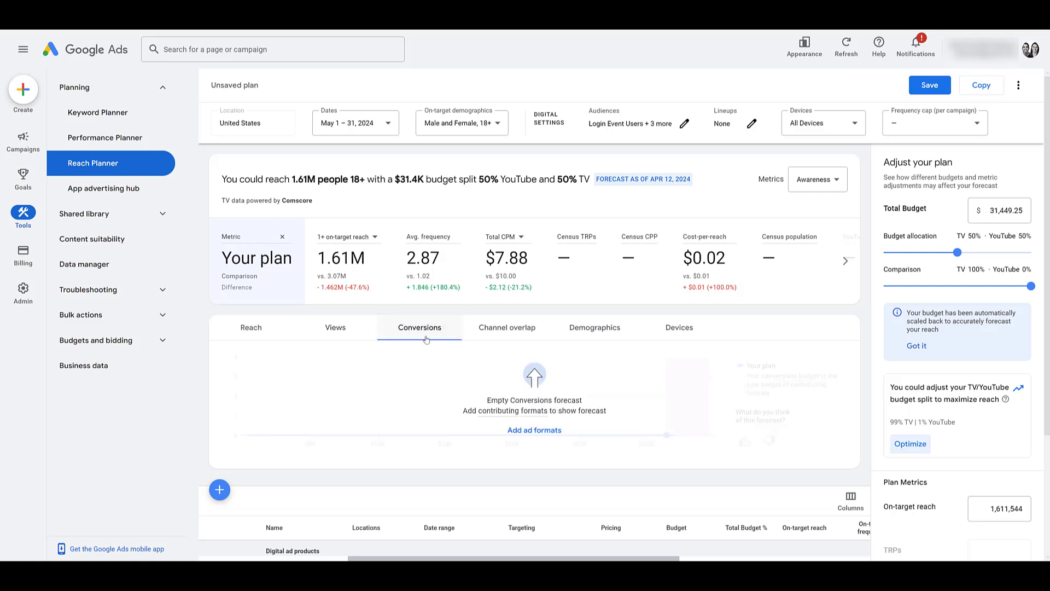
{"action": "left_click", "coordinate": [496, 328]}
{"action": "scroll", "coordinate": [498, 332], "scroll_direction": "down", "scroll_amount": 2}
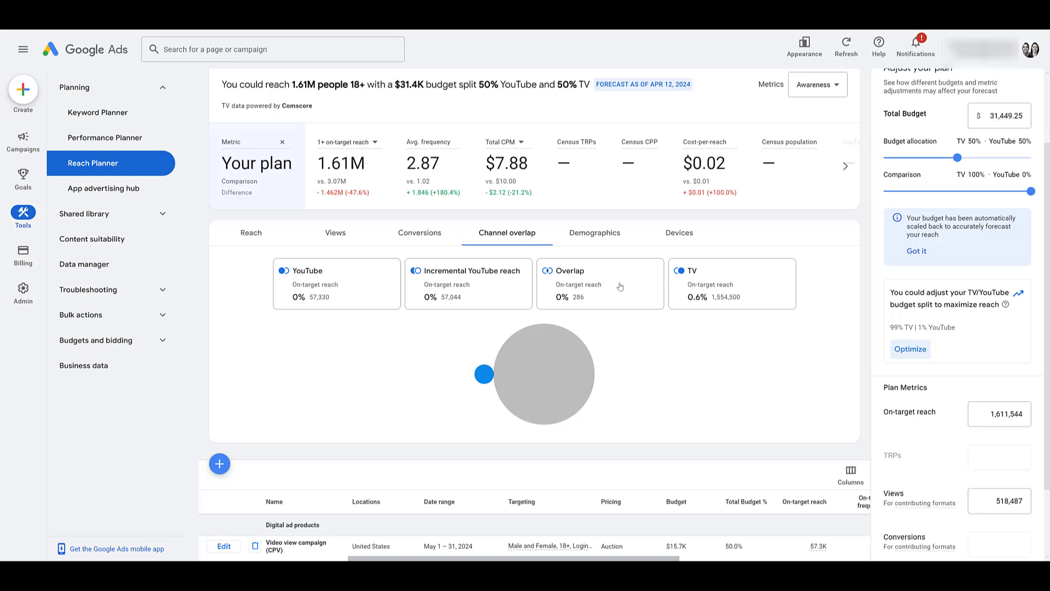
{"action": "left_click", "coordinate": [592, 234]}
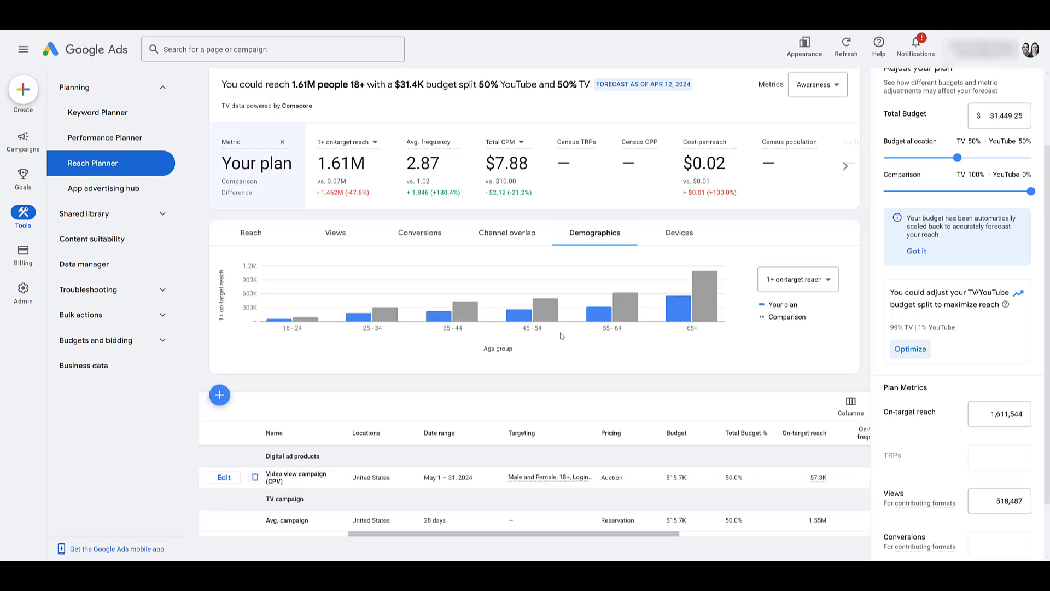
{"action": "left_click", "coordinate": [679, 233]}
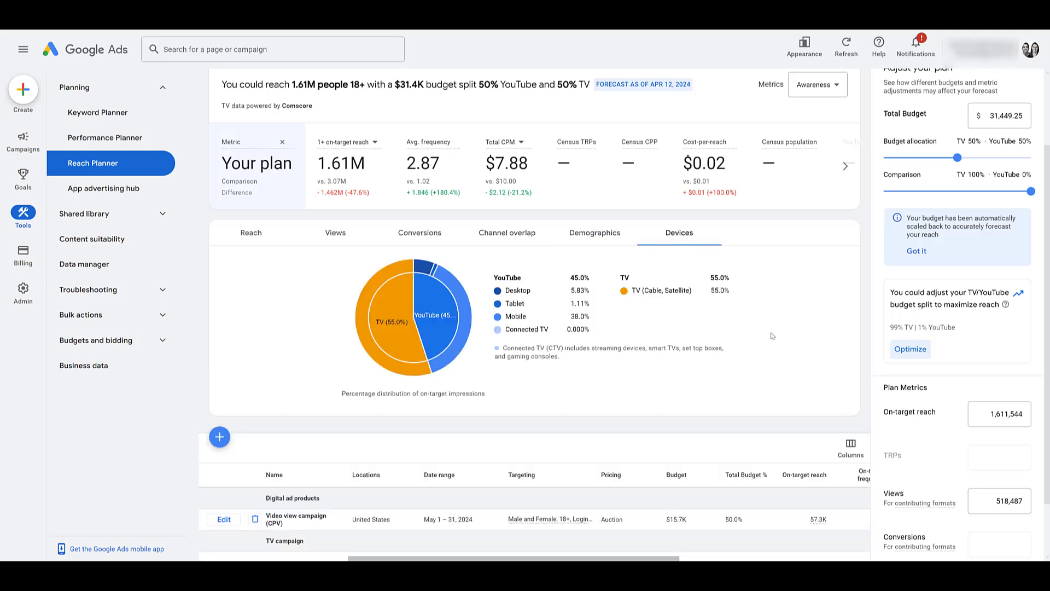
{"action": "scroll", "coordinate": [463, 409], "scroll_direction": "down", "scroll_amount": 1}
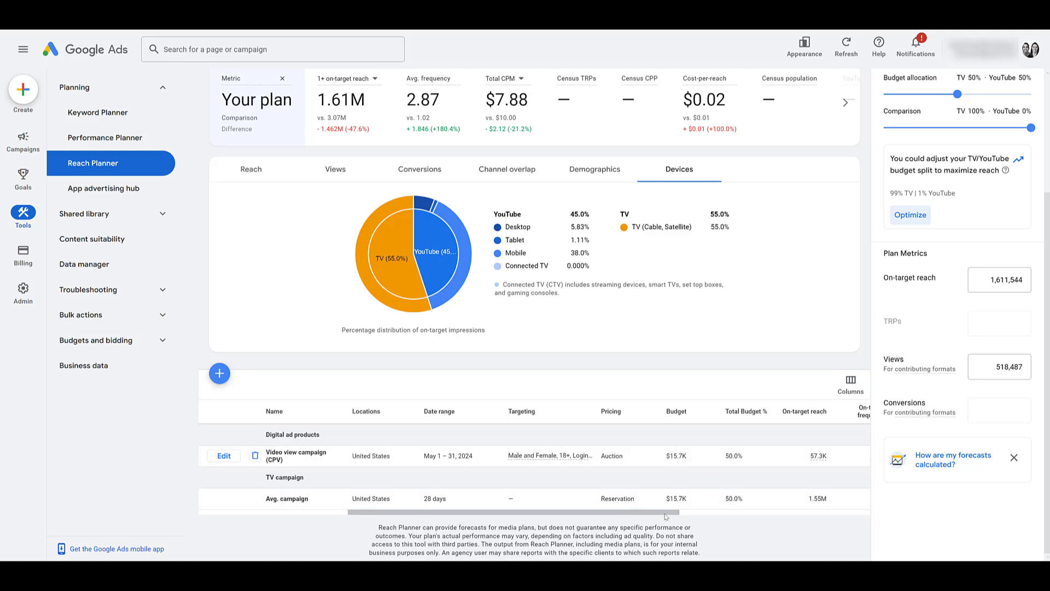
- Scroll the plan table right to reveal on-target frequency and impressions columns
{"action": "left_click_drag", "start_coordinate": [673, 514], "coordinate": [756, 525]}
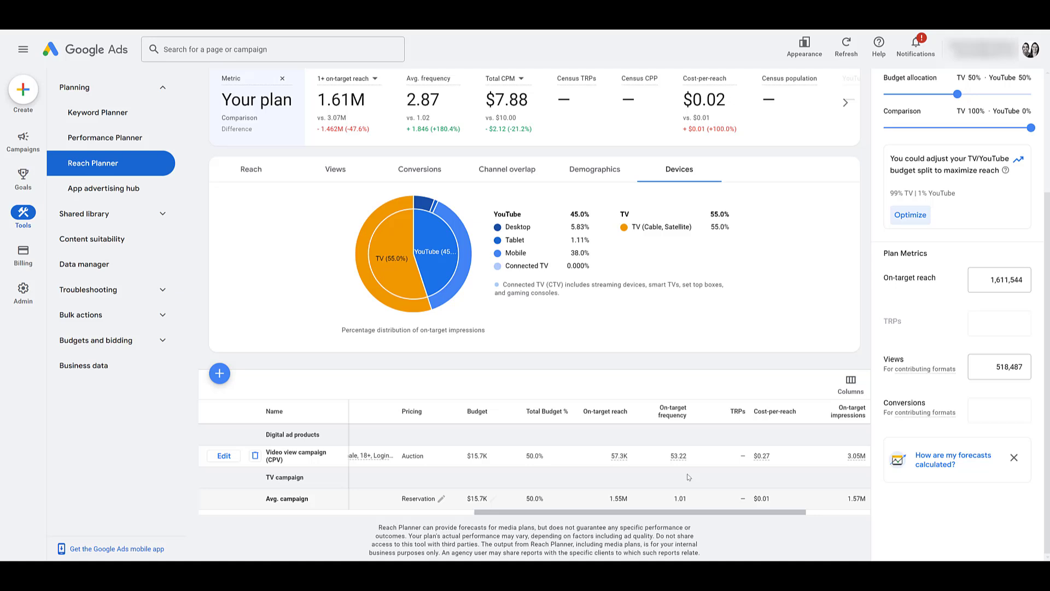
{"action": "left_click_drag", "start_coordinate": [764, 513], "coordinate": [824, 514]}
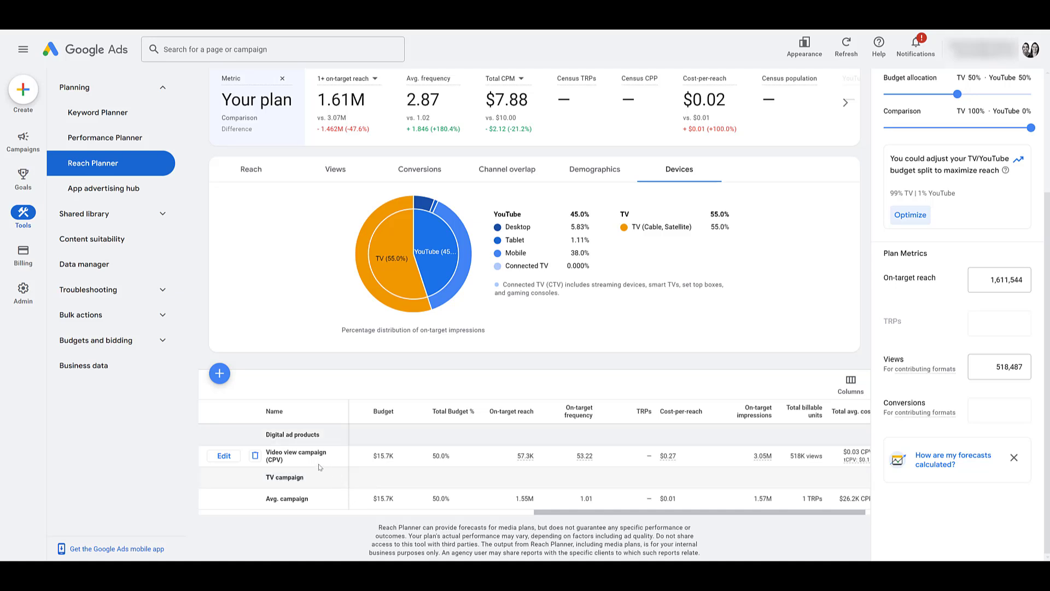
- Inspect the Video view campaign's parental status and lineups settings, closing without changes
{"action": "left_click", "coordinate": [281, 453]}
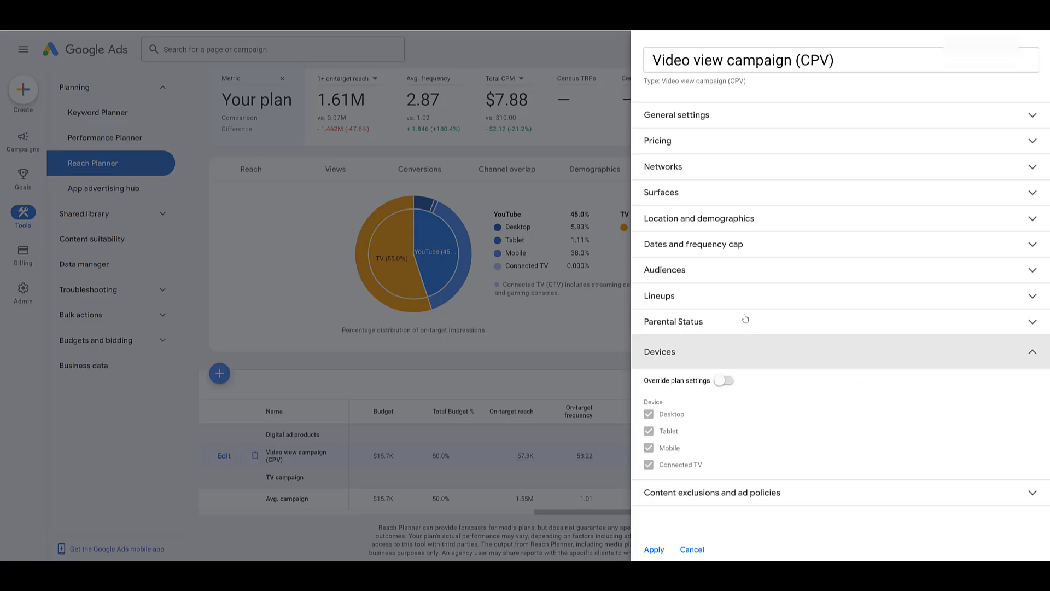
{"action": "left_click", "coordinate": [741, 319]}
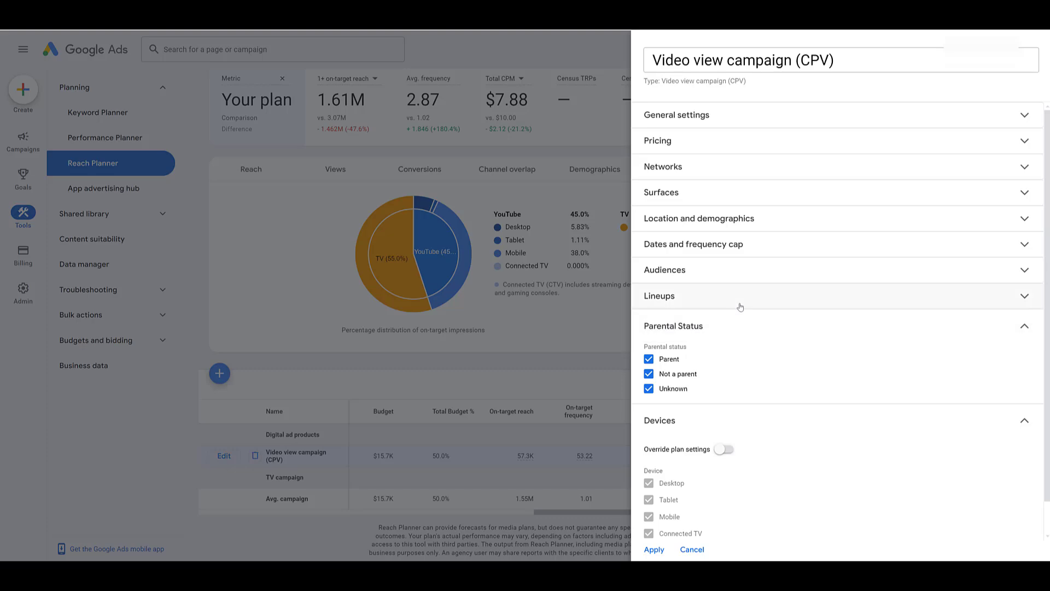
{"action": "left_click", "coordinate": [740, 307]}
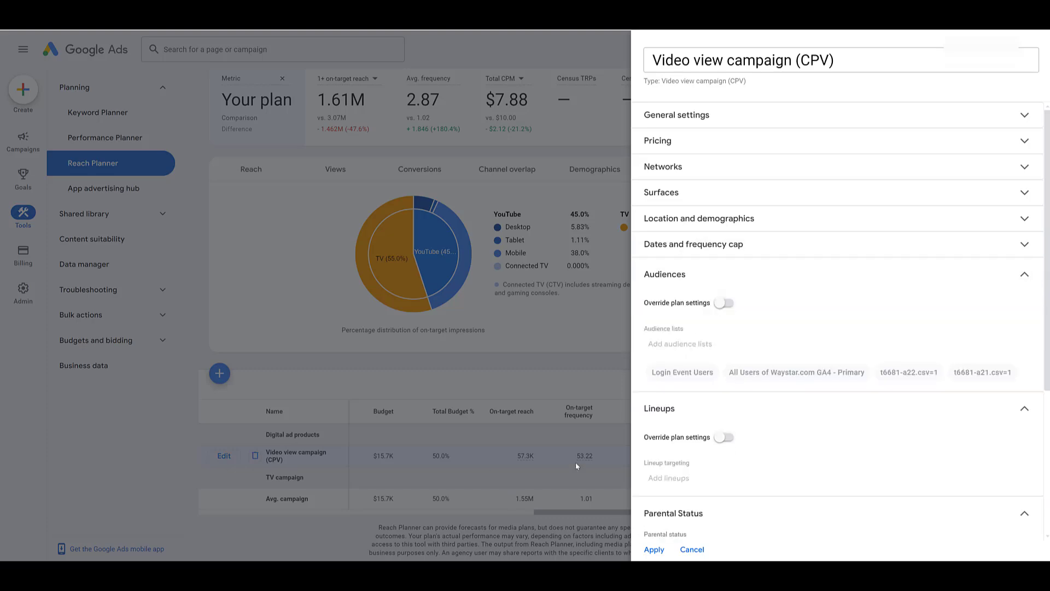
{"action": "left_click", "coordinate": [692, 549]}
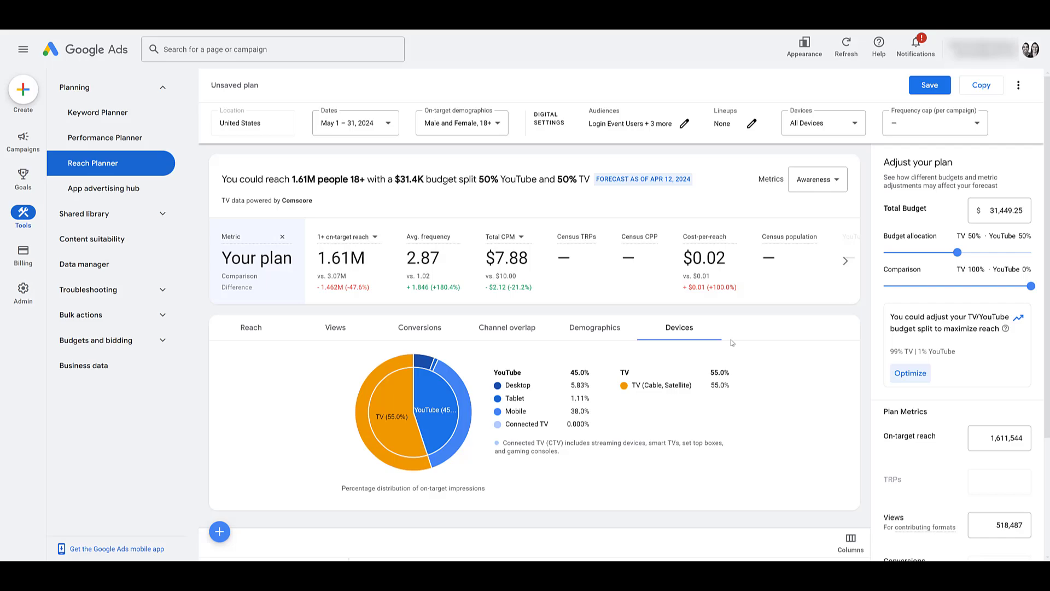
- Save the plan as 'Reach Plan (Apr 12, 2024)' and reopen it from the saved plans list
{"action": "left_click", "coordinate": [942, 89]}
{"action": "left_click", "coordinate": [608, 343]}
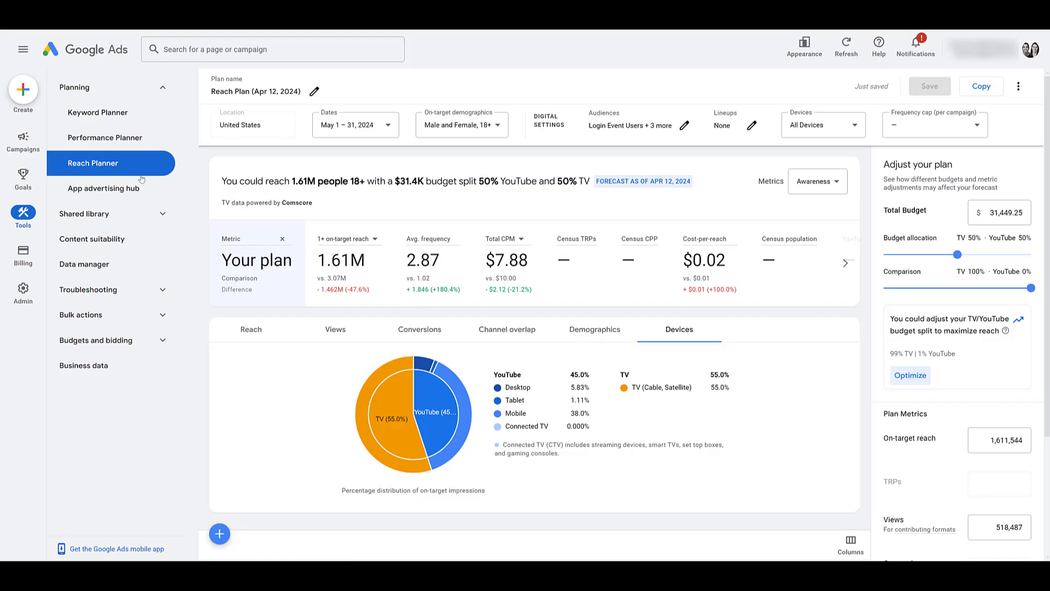
{"action": "left_click", "coordinate": [122, 167]}
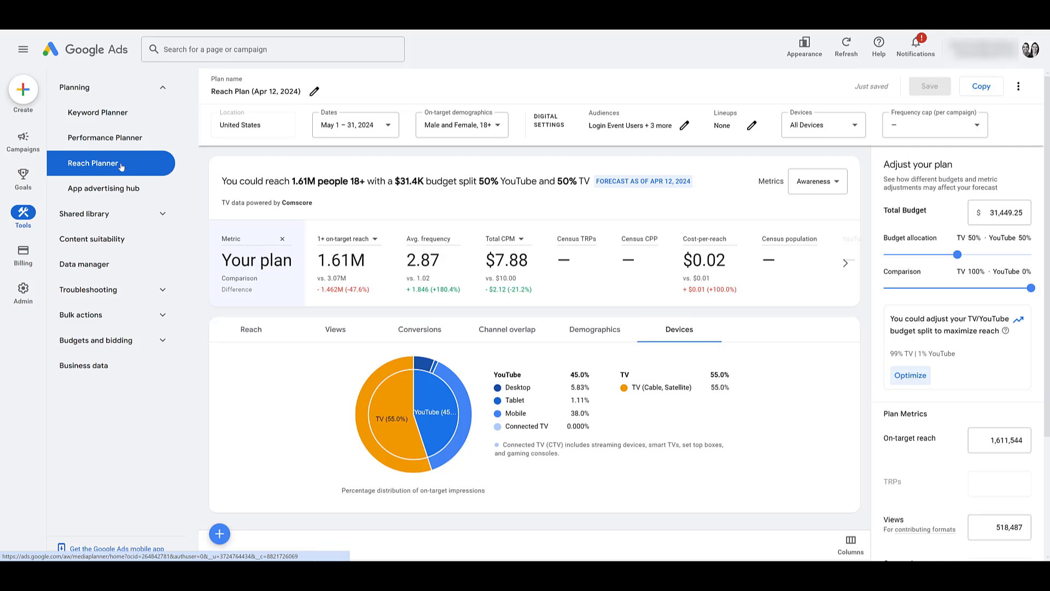
{"action": "left_click", "coordinate": [324, 181]}
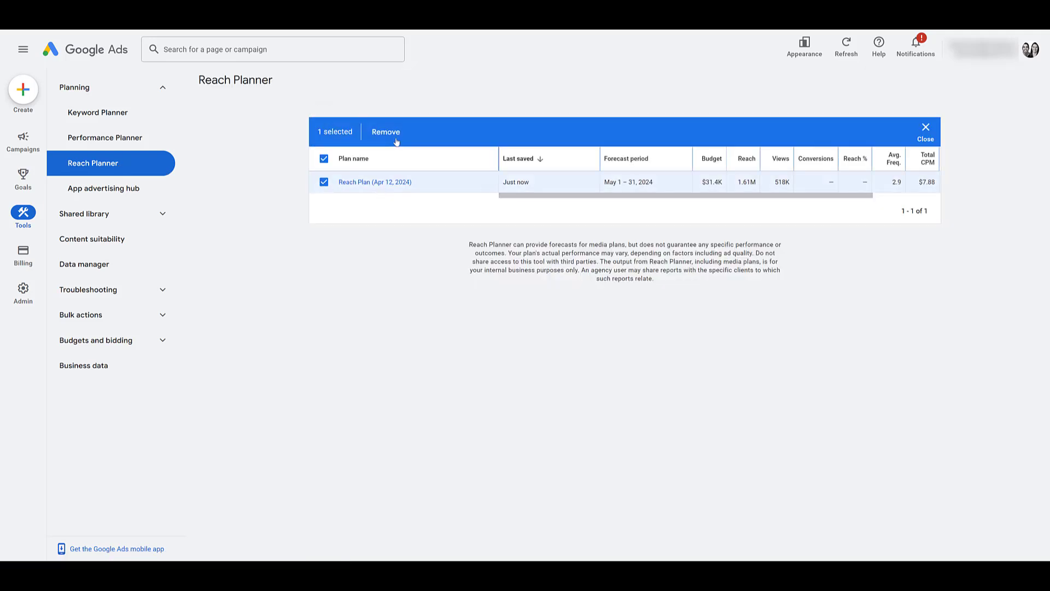
{"action": "left_click", "coordinate": [397, 182]}
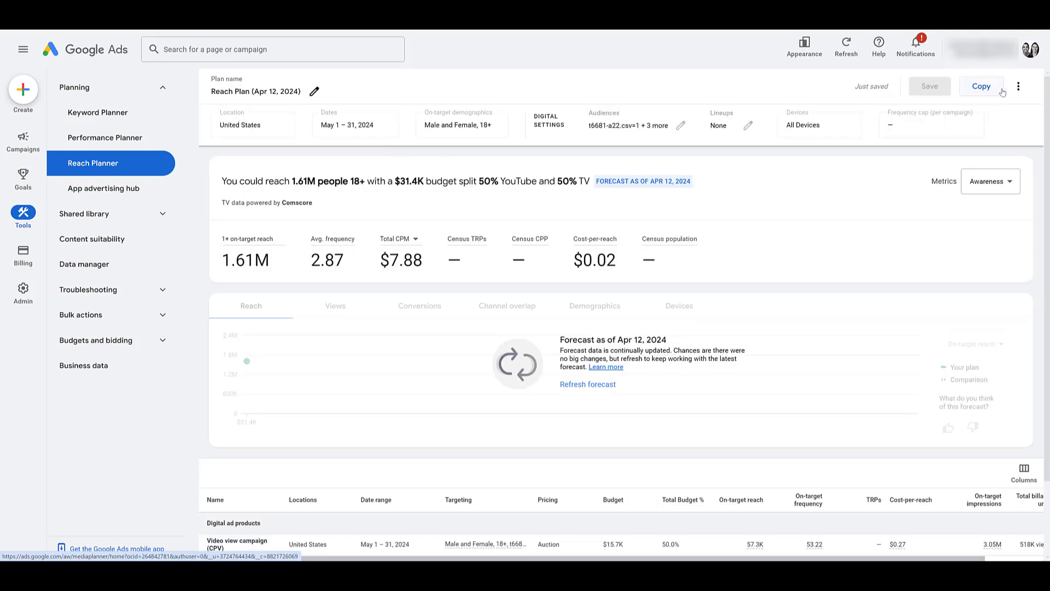
- Open the saved plan's more-actions menu to copy its settings into a new plan
{"action": "left_click", "coordinate": [1018, 86]}
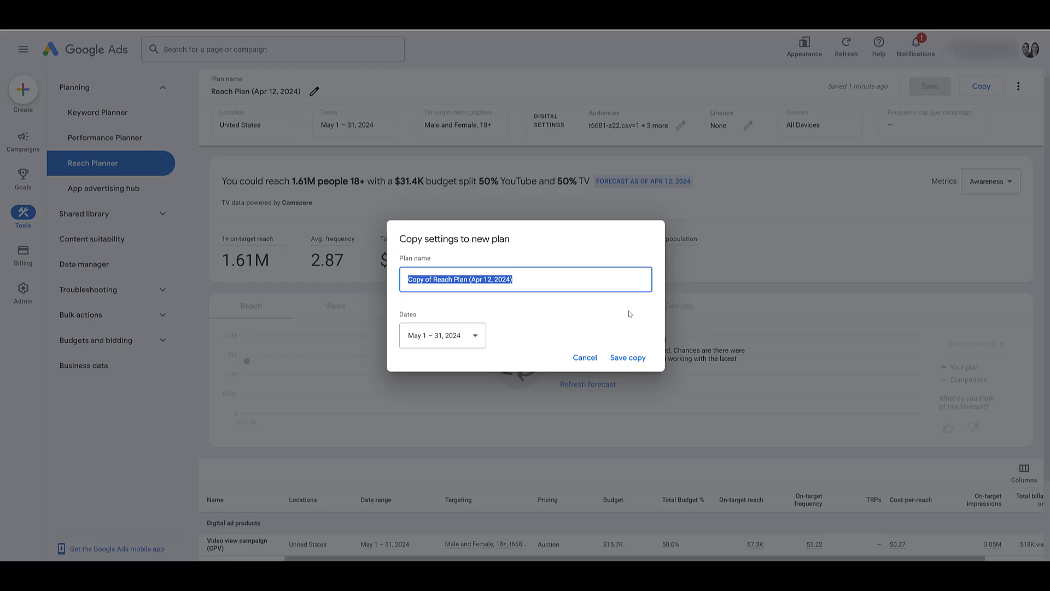
- Cancel the copy-settings dialog and scroll through the plan's forecast page
{"action": "left_click", "coordinate": [586, 358]}
{"action": "scroll", "coordinate": [646, 288], "scroll_direction": "down", "scroll_amount": 2}
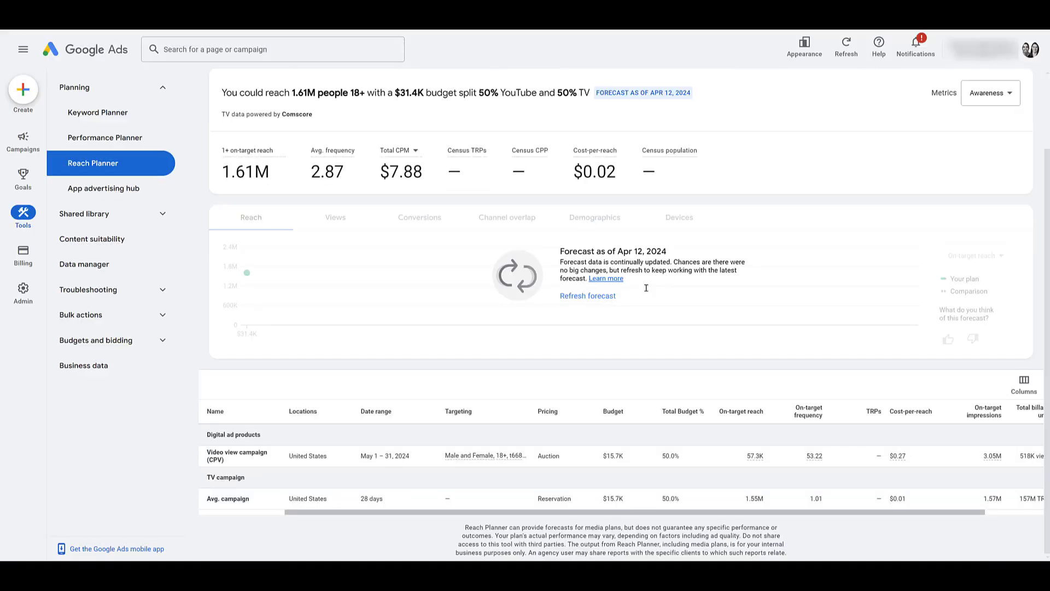